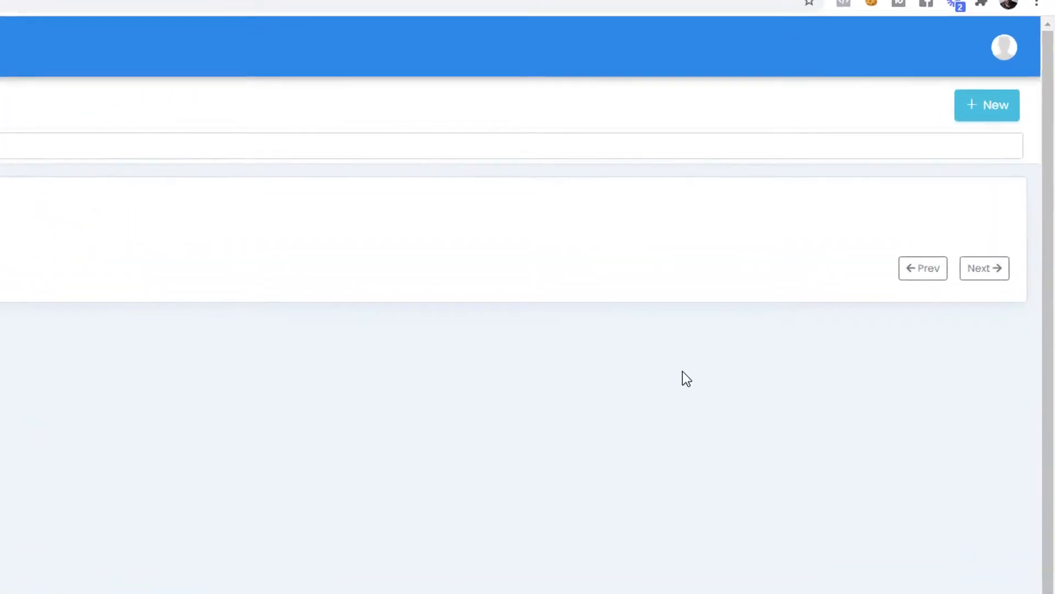
Step: Start a new automation and name it "My Shopify Funnel - v1"
left_click(952, 125)
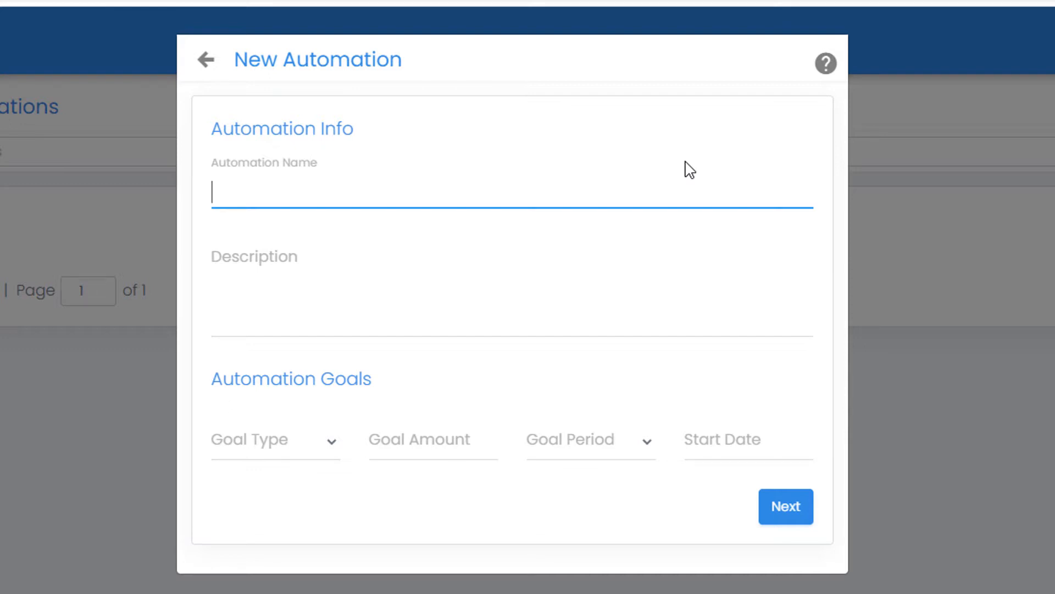
type("My Shopify ")
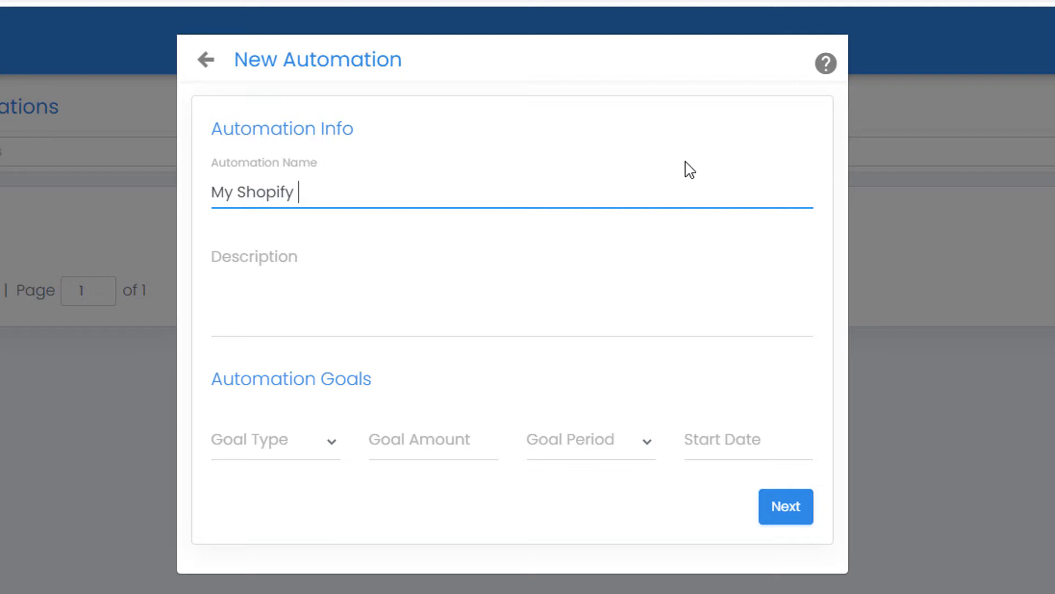
type("Funnel - v1")
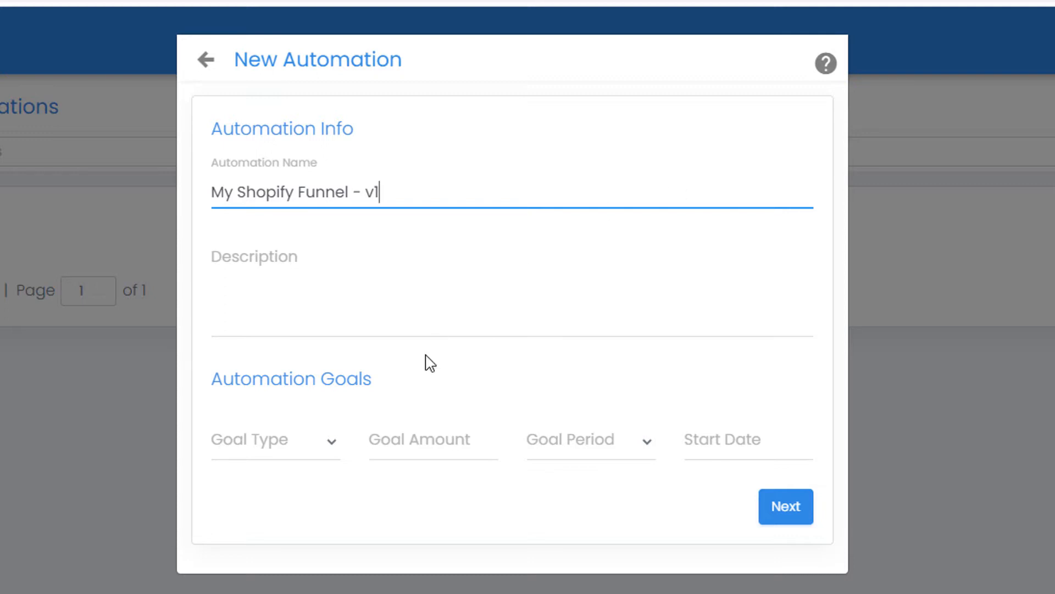
Step: Set the automation's goal to Gross Sales of 5000 with the period In a Month, and continue past the automation info
left_click(333, 448)
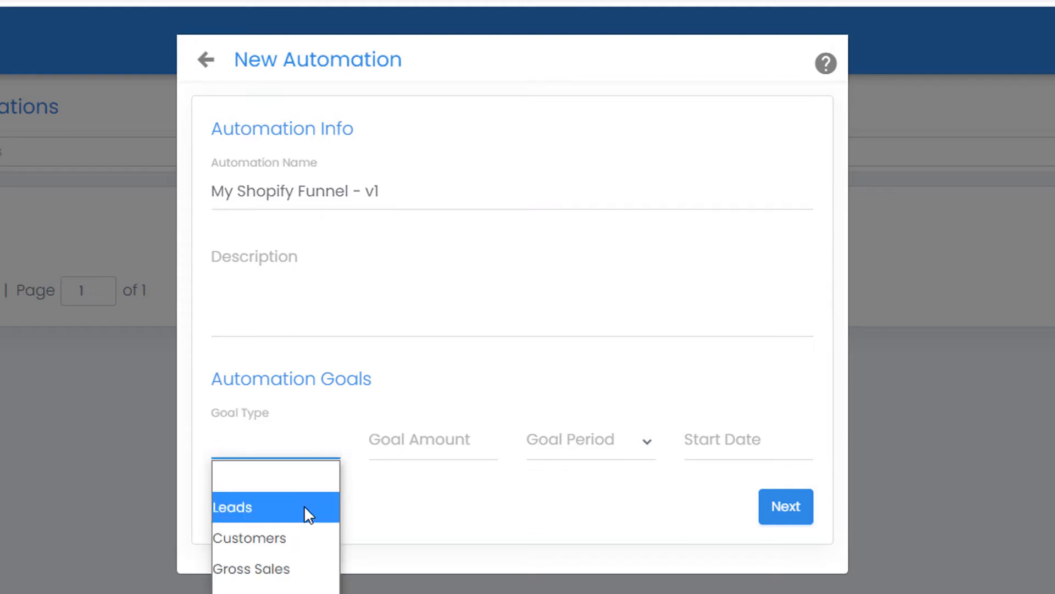
left_click(295, 566)
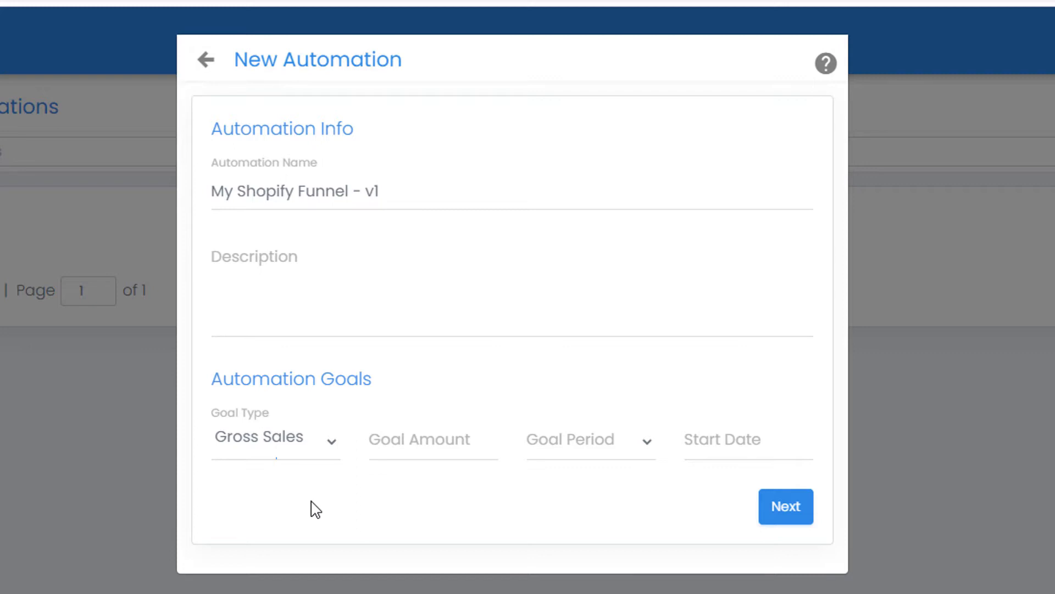
left_click(426, 437)
type("5000")
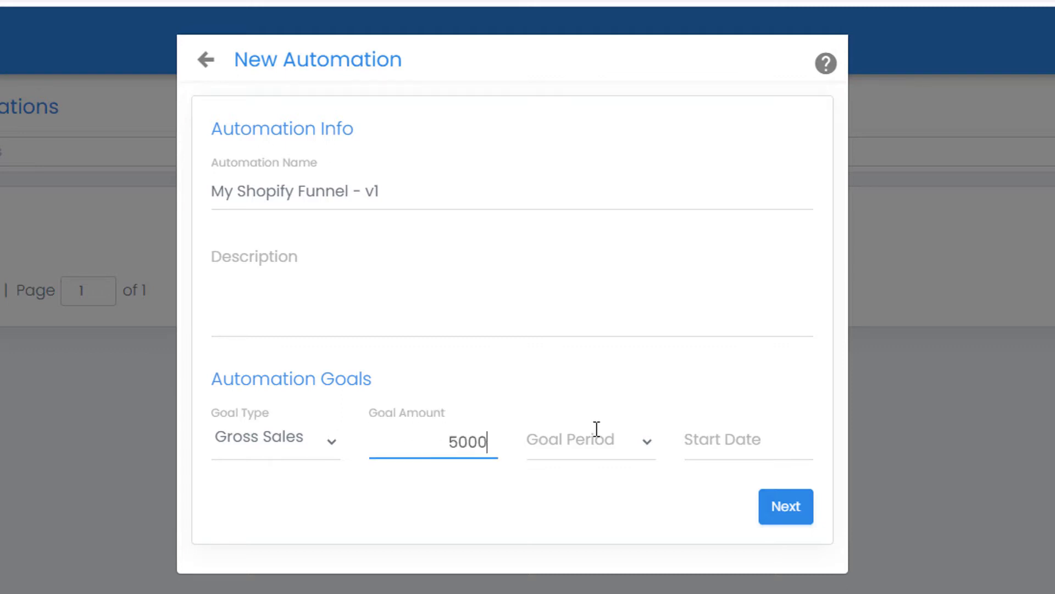
left_click(459, 546)
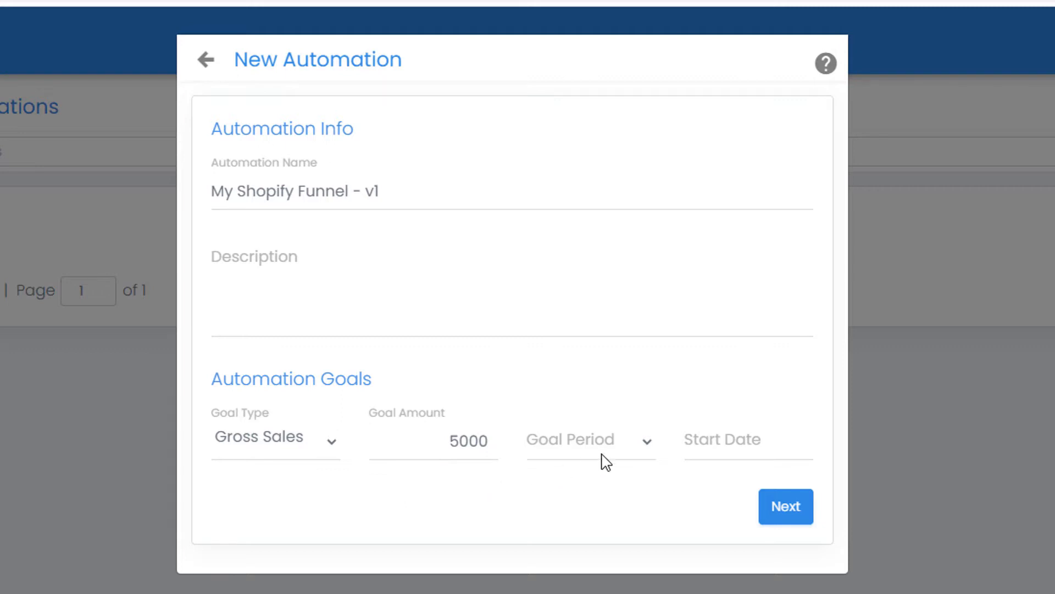
left_click(648, 454)
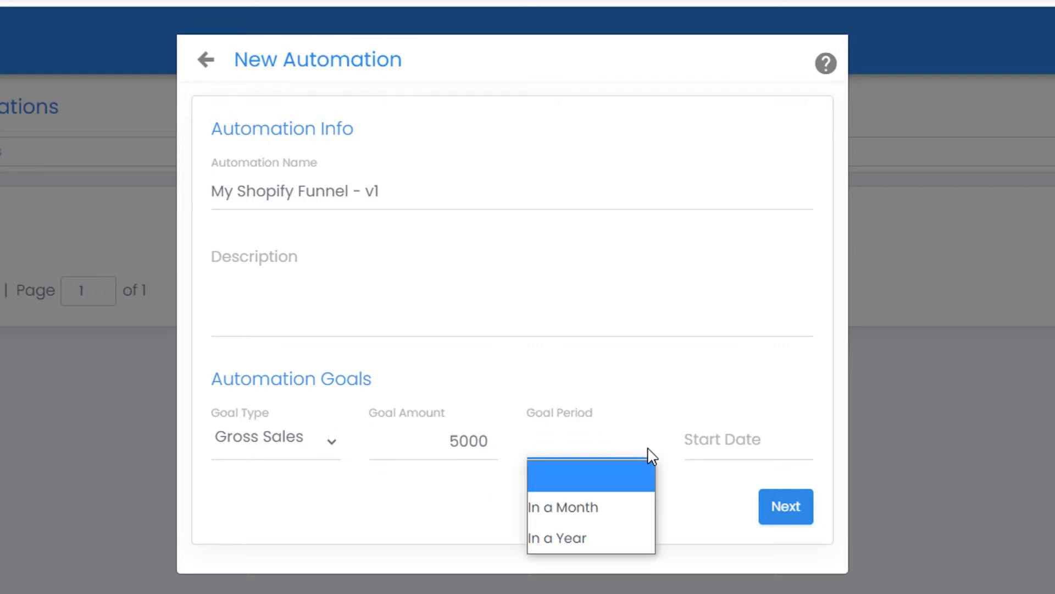
left_click(617, 504)
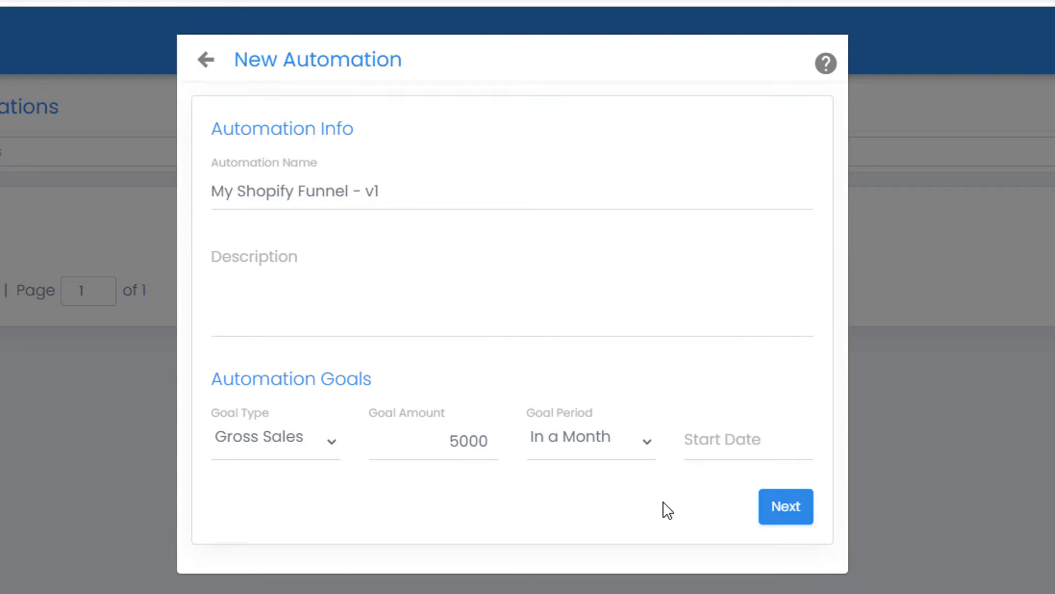
left_click(786, 507)
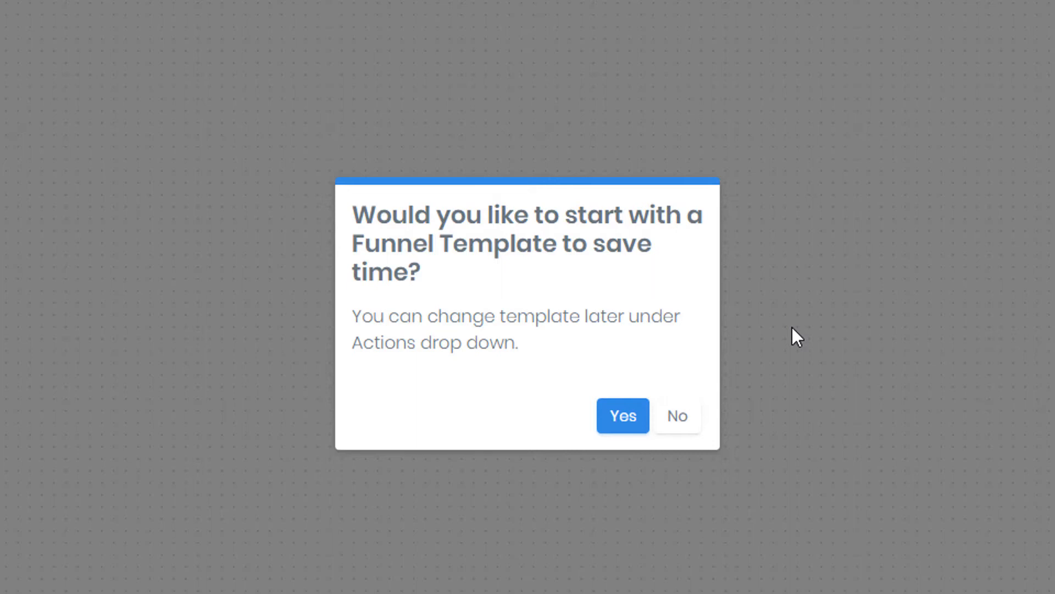
Step: Accept starting from a funnel template and load the "MBM - Shopify Sales Template" into the automation
left_click(620, 414)
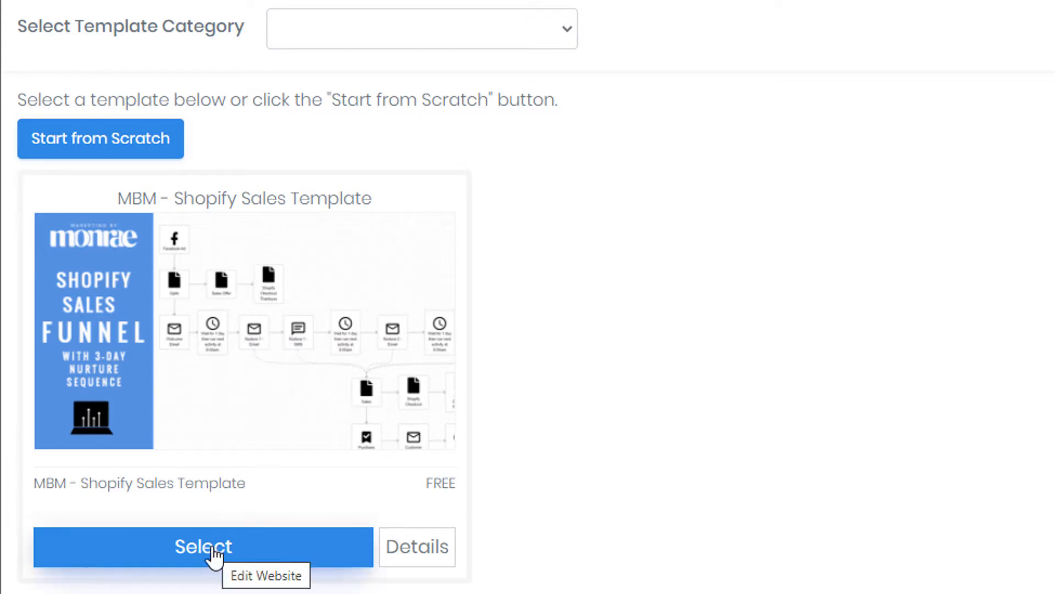
left_click(213, 549)
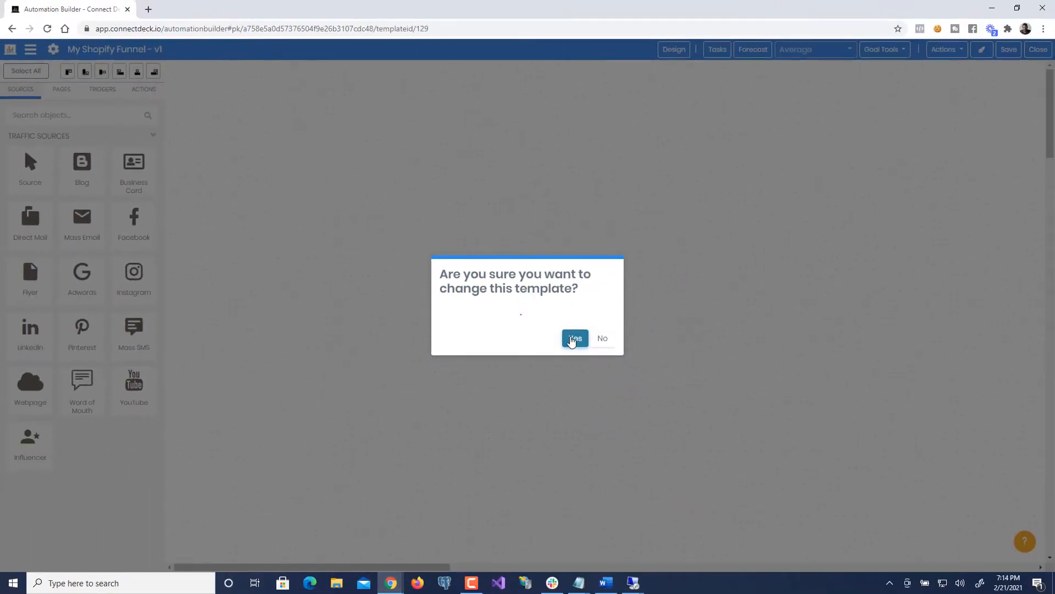
left_click(572, 339)
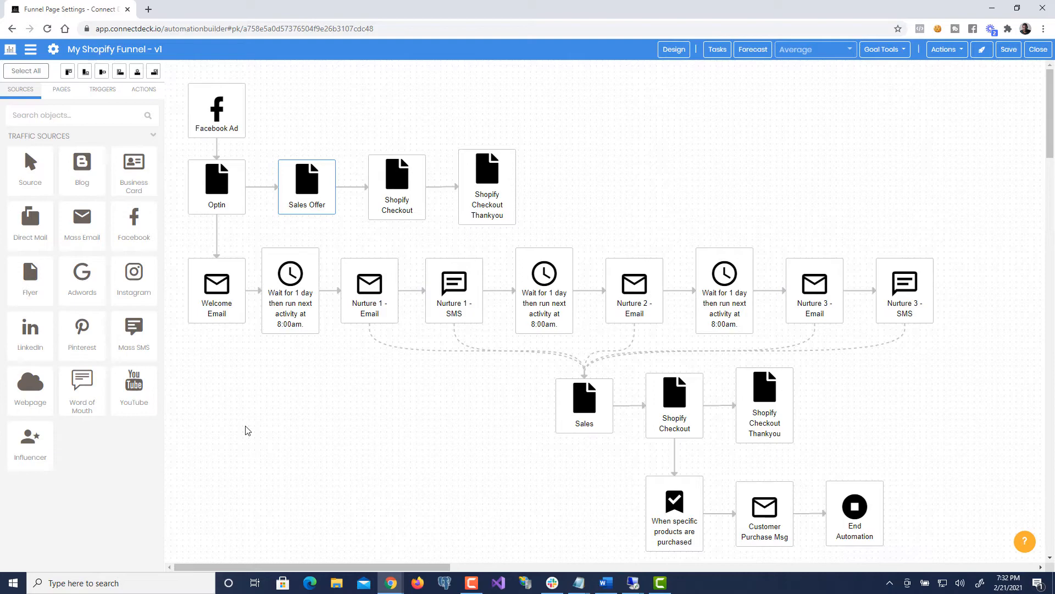
Step: Preview the funnel's Optin page, examine its headline, benefits list, testimonial and call-to-action sections, and close the preview
left_click(217, 180)
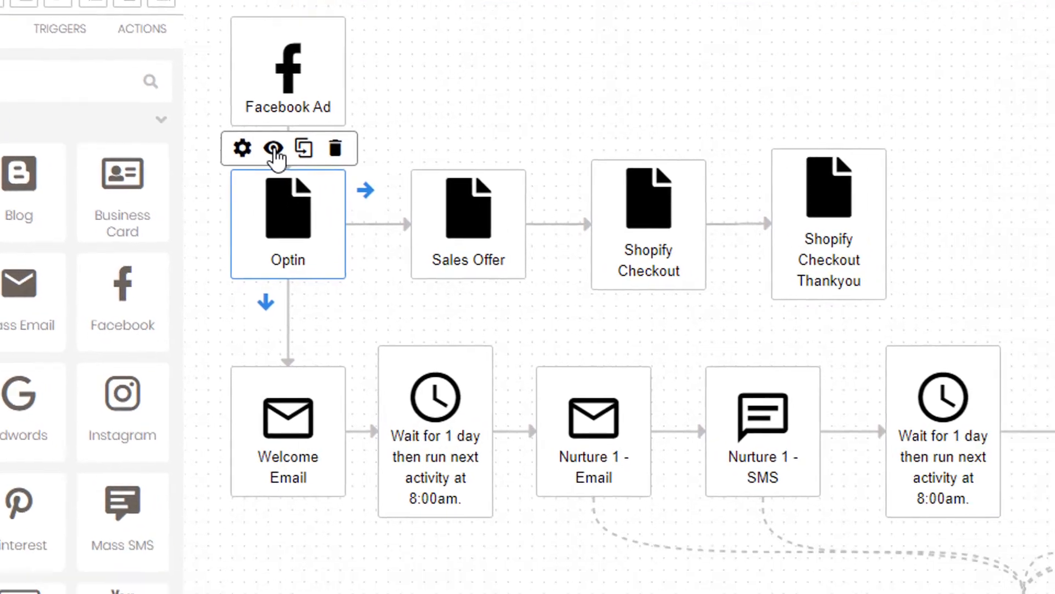
left_click(420, 220)
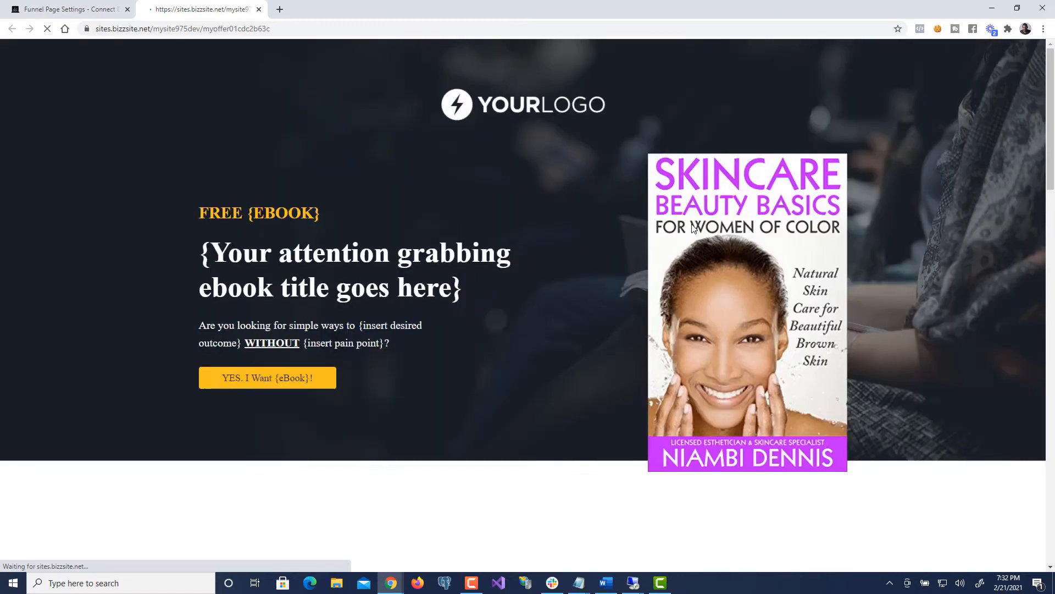
scroll(893, 243, "down", 20)
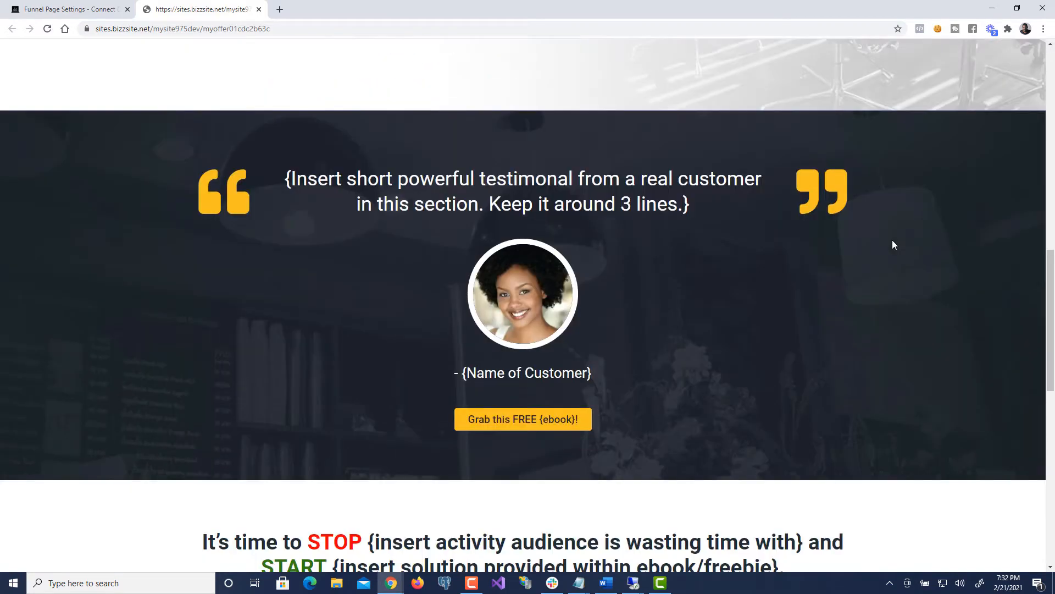
scroll(893, 243, "down", 6)
scroll(893, 243, "up", 17)
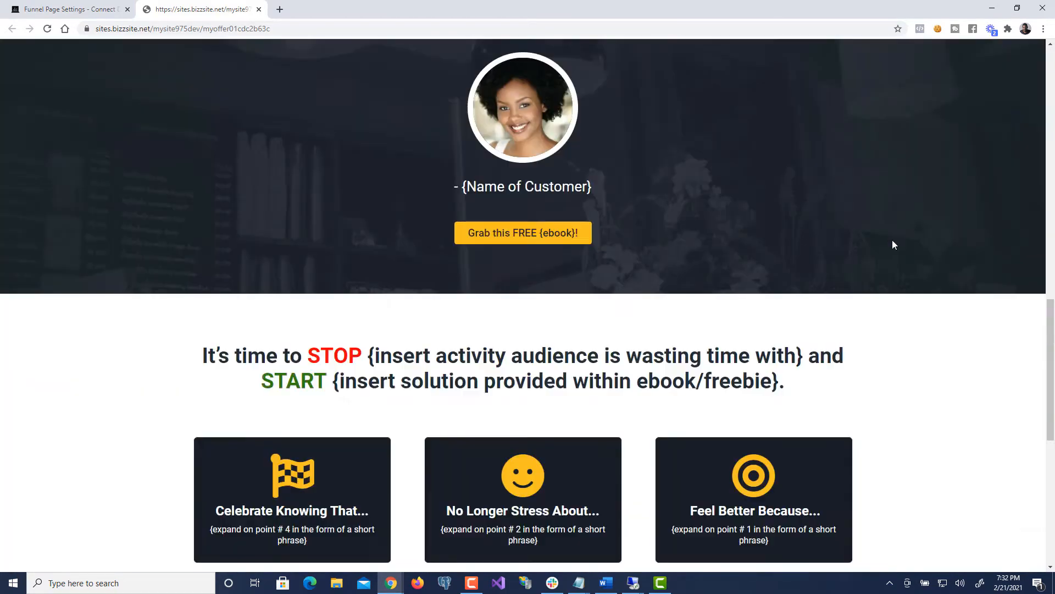
scroll(892, 240, "up", 8)
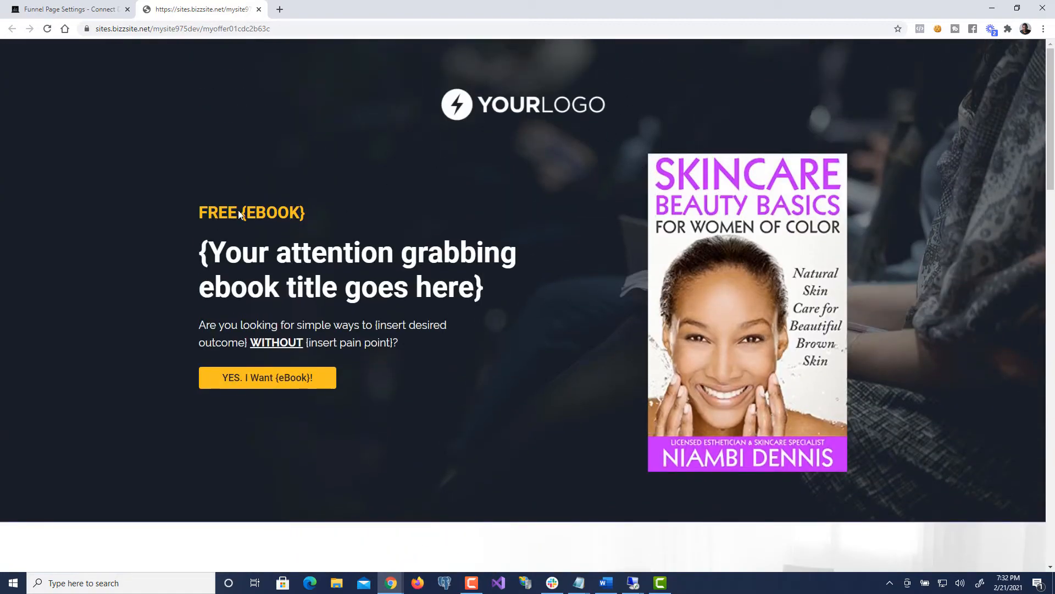
scroll(513, 269, "down", 4)
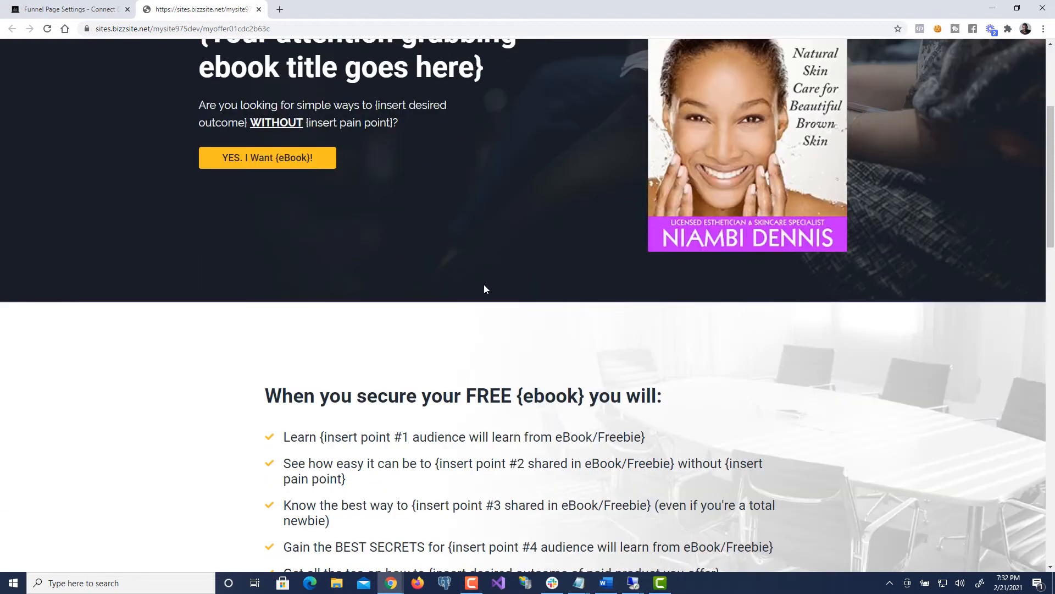
scroll(484, 289, "down", 5)
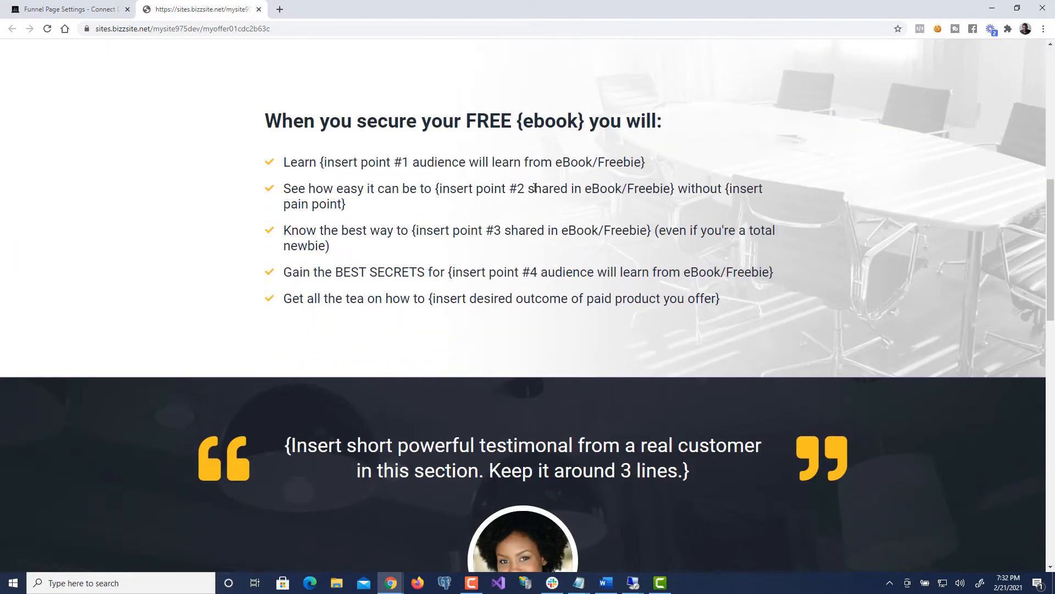
scroll(539, 278, "down", 3)
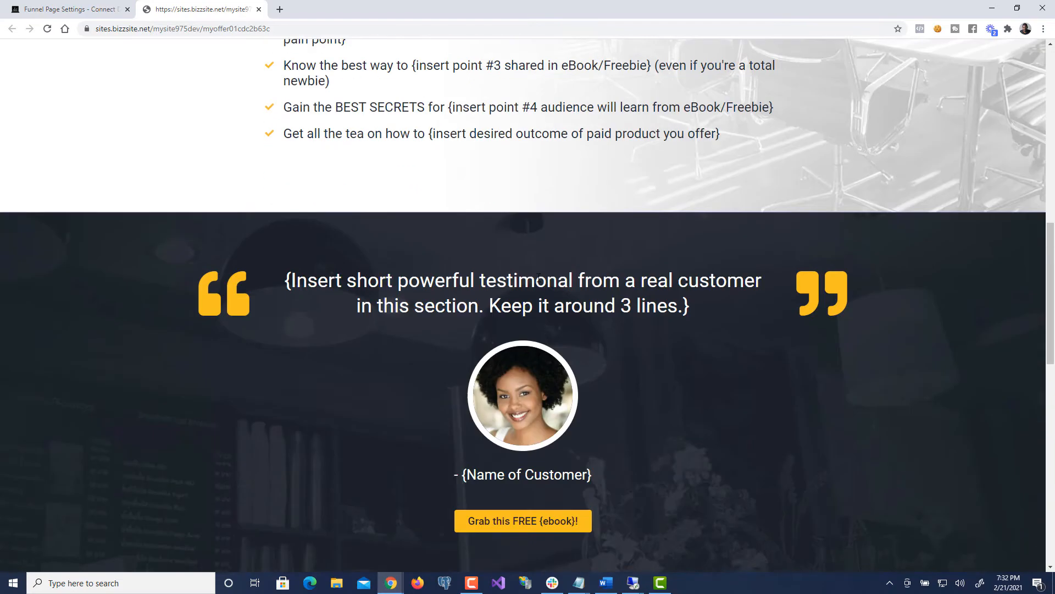
scroll(538, 280, "up", 12)
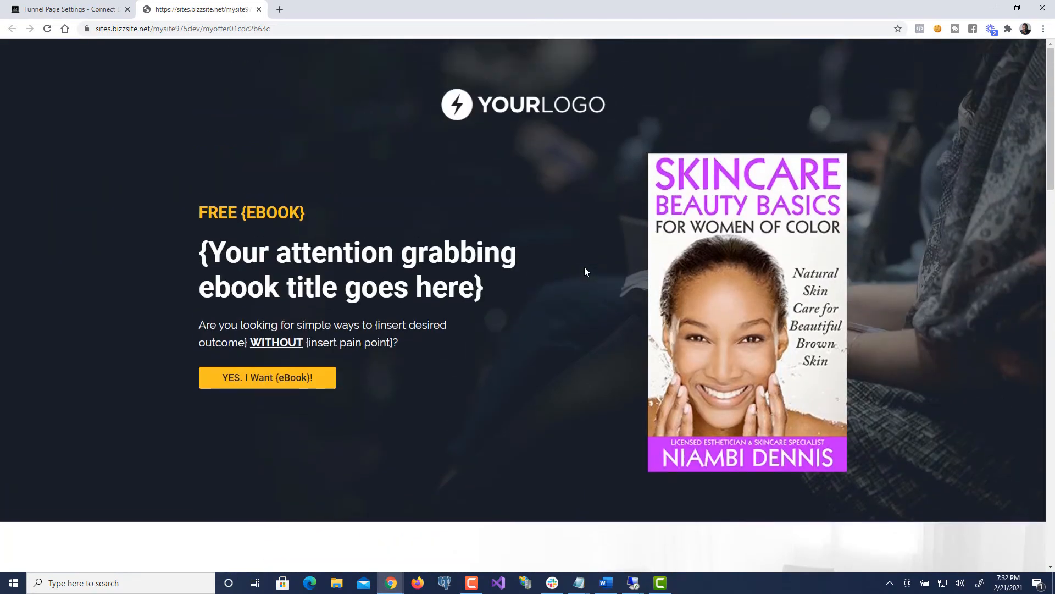
scroll(582, 269, "down", 10)
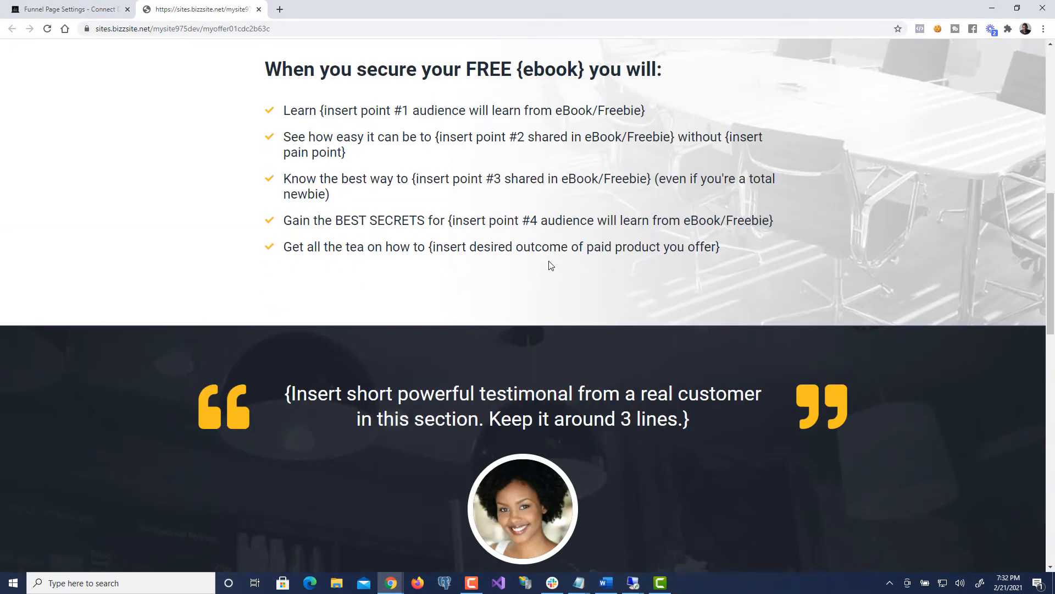
scroll(551, 265, "up", 1)
scroll(550, 266, "down", 7)
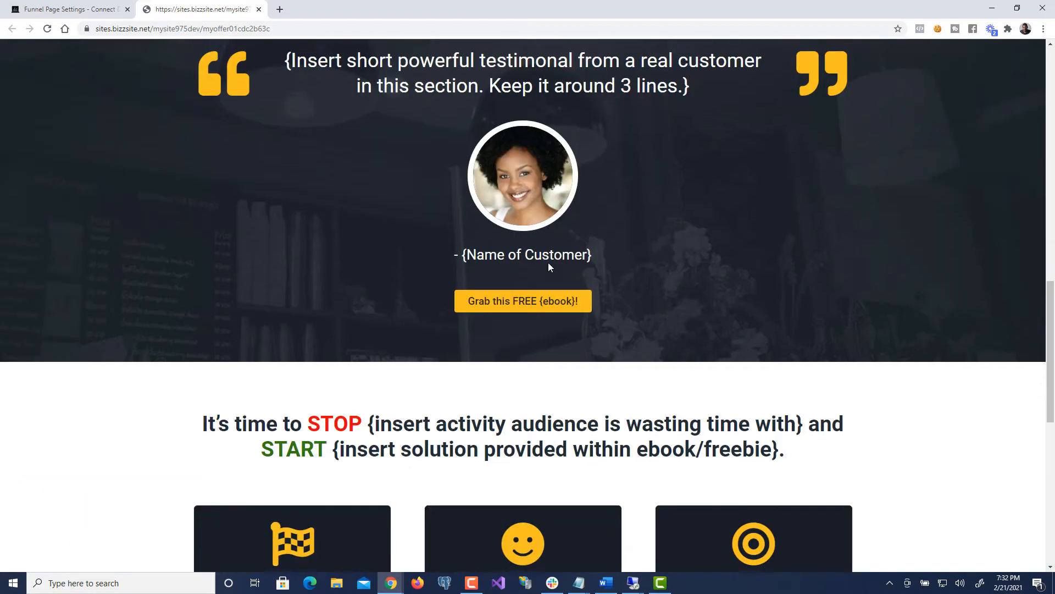
scroll(549, 262, "down", 8)
scroll(460, 264, "up", 5)
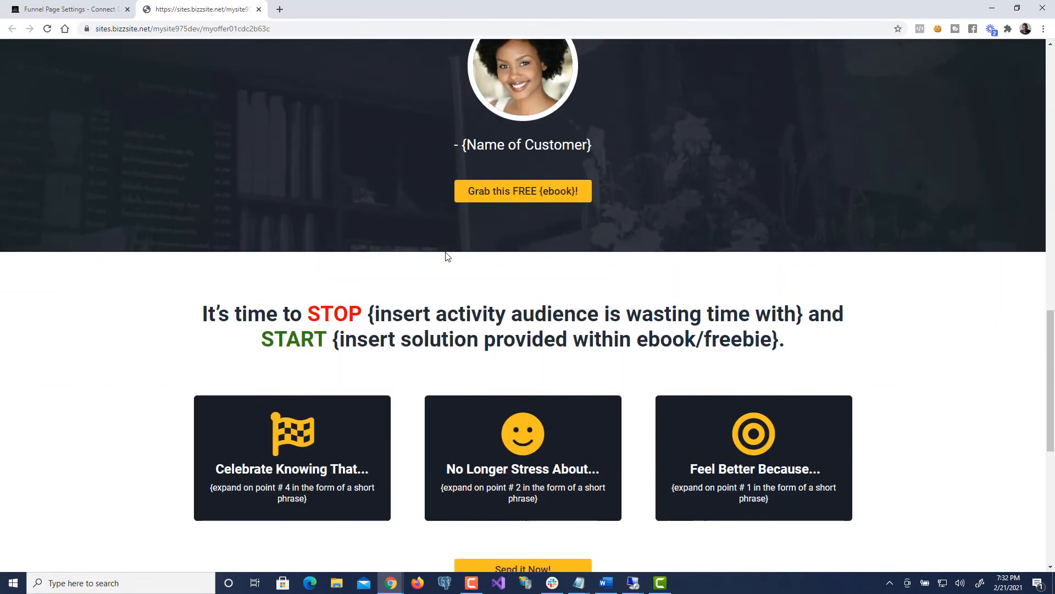
scroll(394, 294, "up", 6)
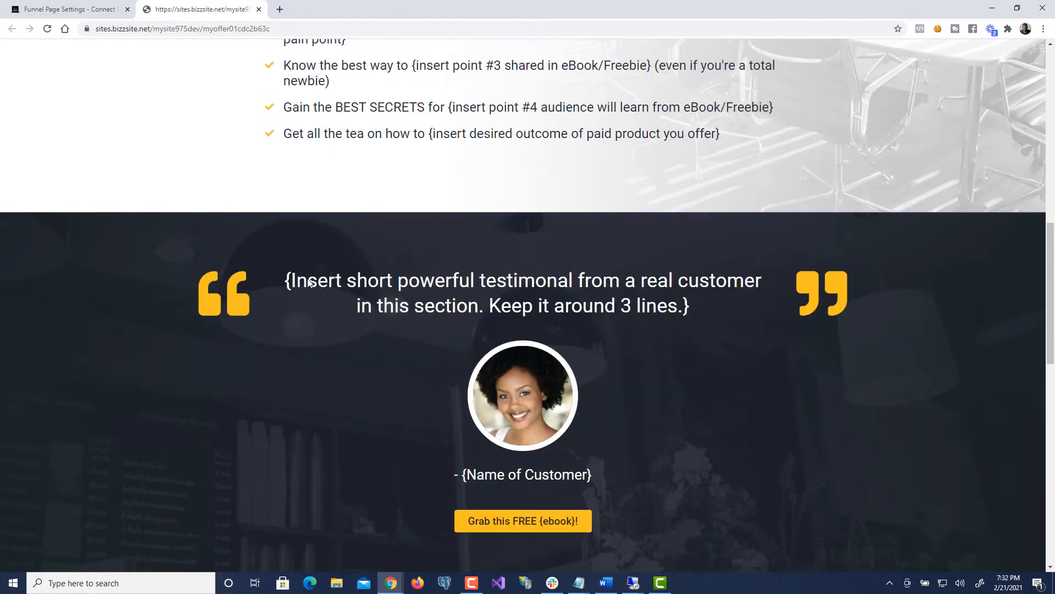
scroll(483, 308, "up", 6)
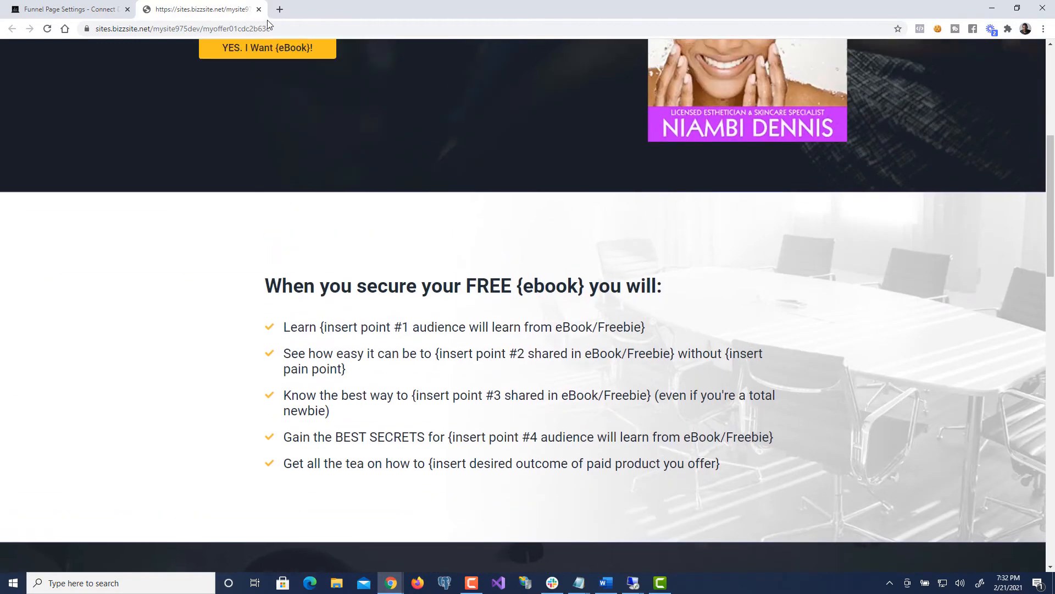
left_click(259, 9)
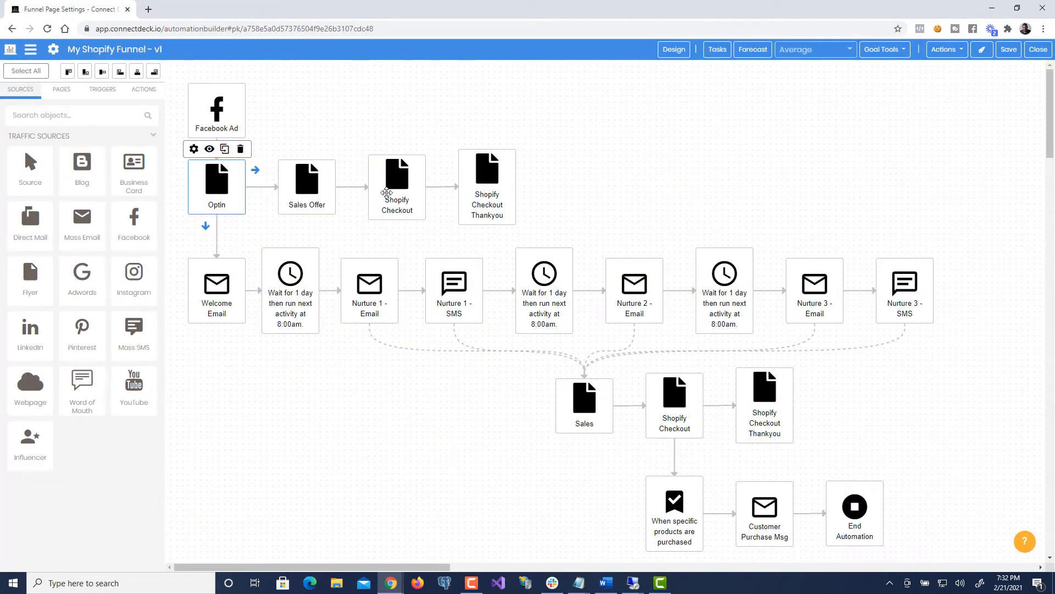
Step: Examine the funnel flow on the canvas, highlighting the Sales Offer, Welcome Email, Nurture 1 - SMS and Facebook Ad objects
left_click(389, 136)
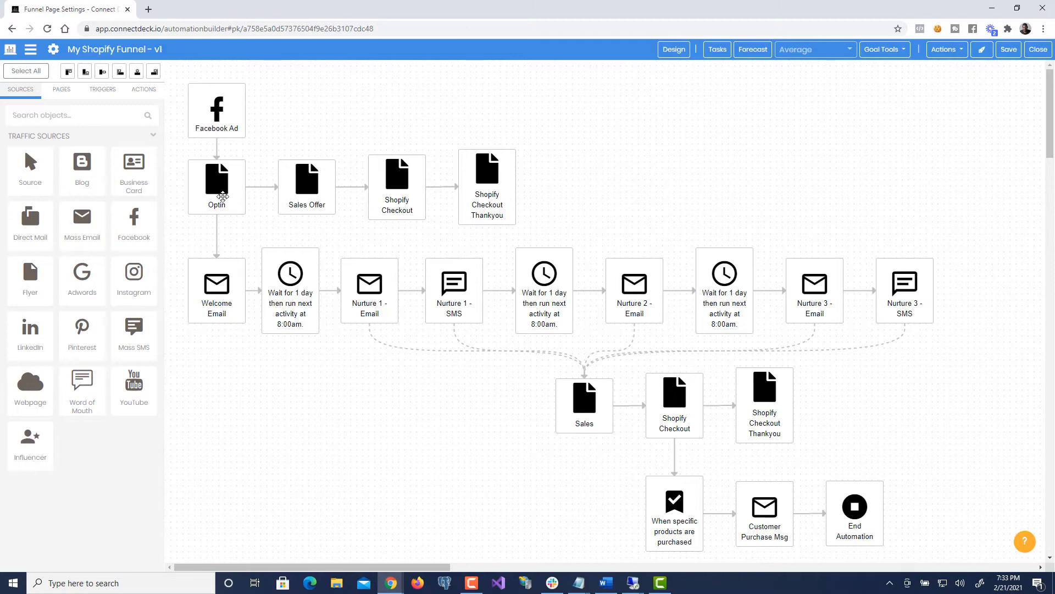
left_click(239, 187)
left_click(309, 189)
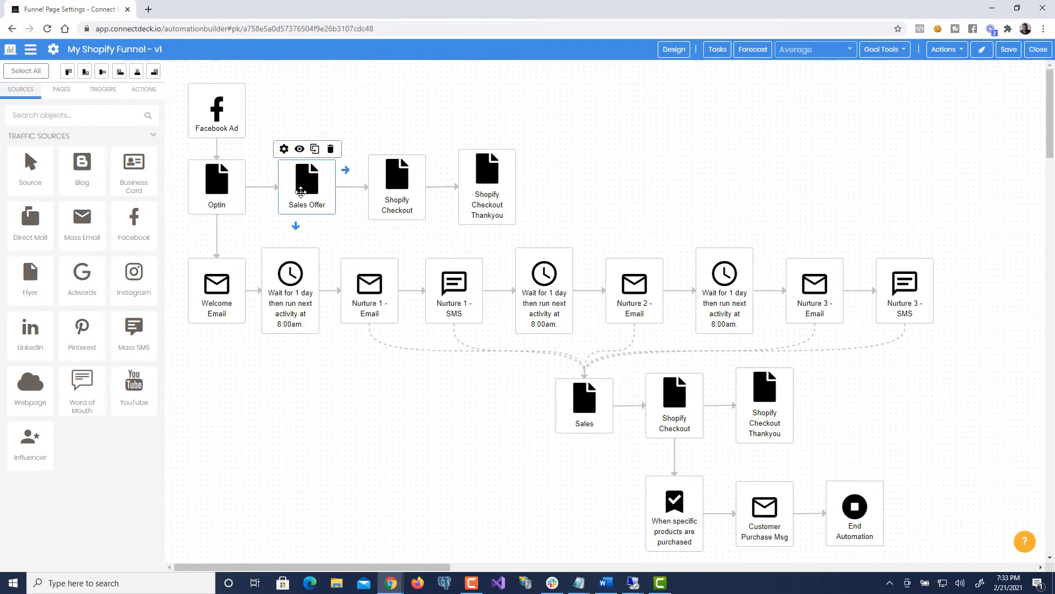
left_click(210, 290)
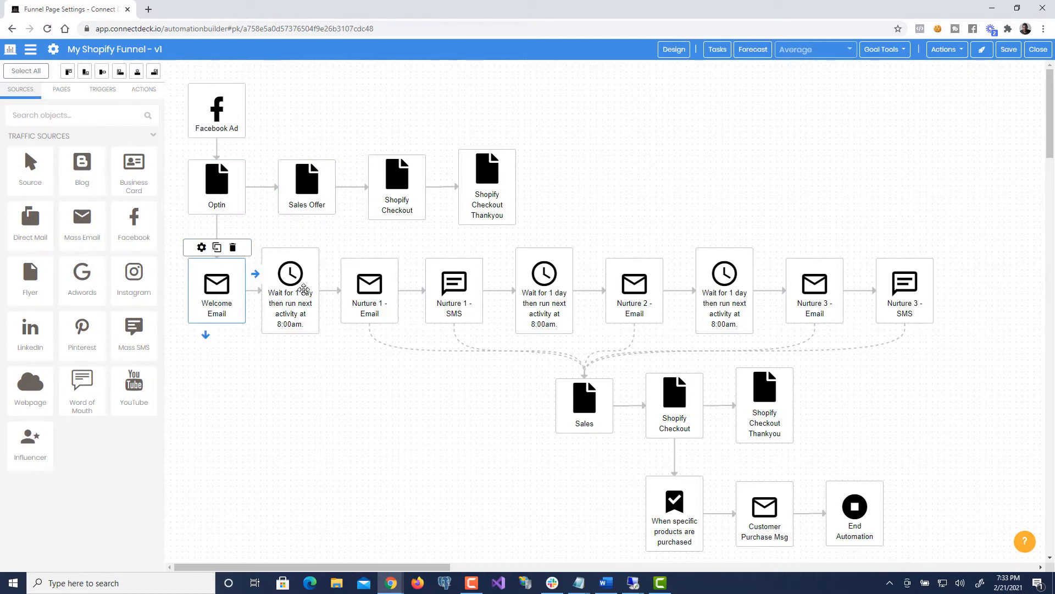
left_click(447, 281)
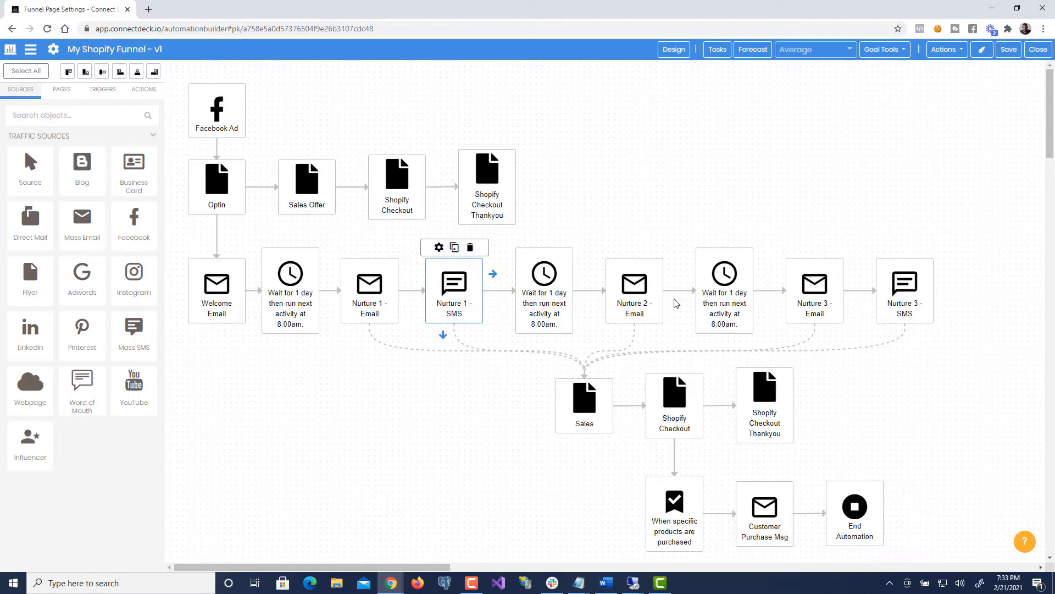
left_click(971, 337)
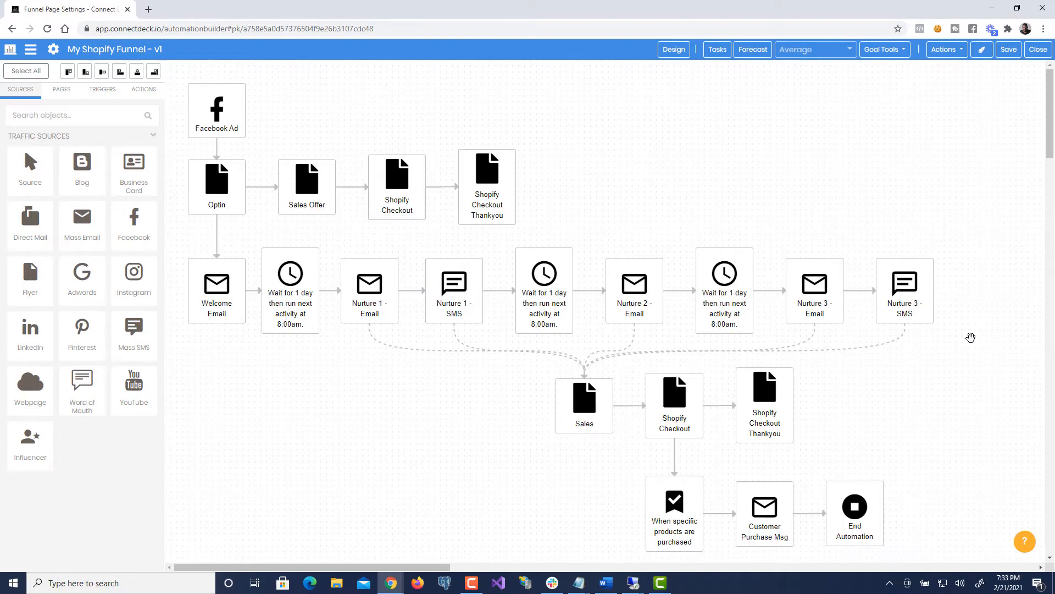
left_click(215, 107)
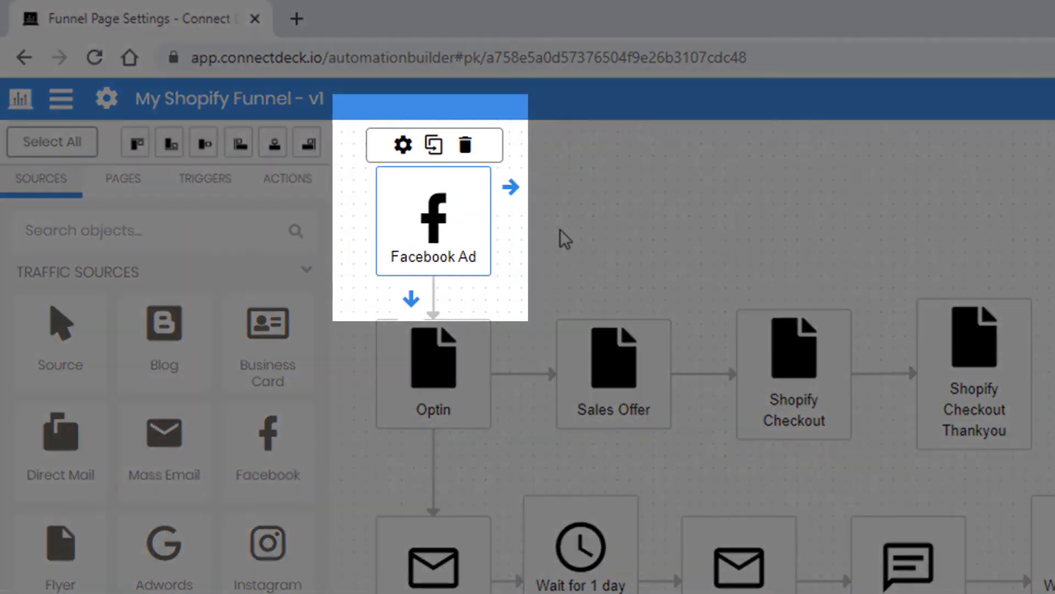
left_click(570, 225)
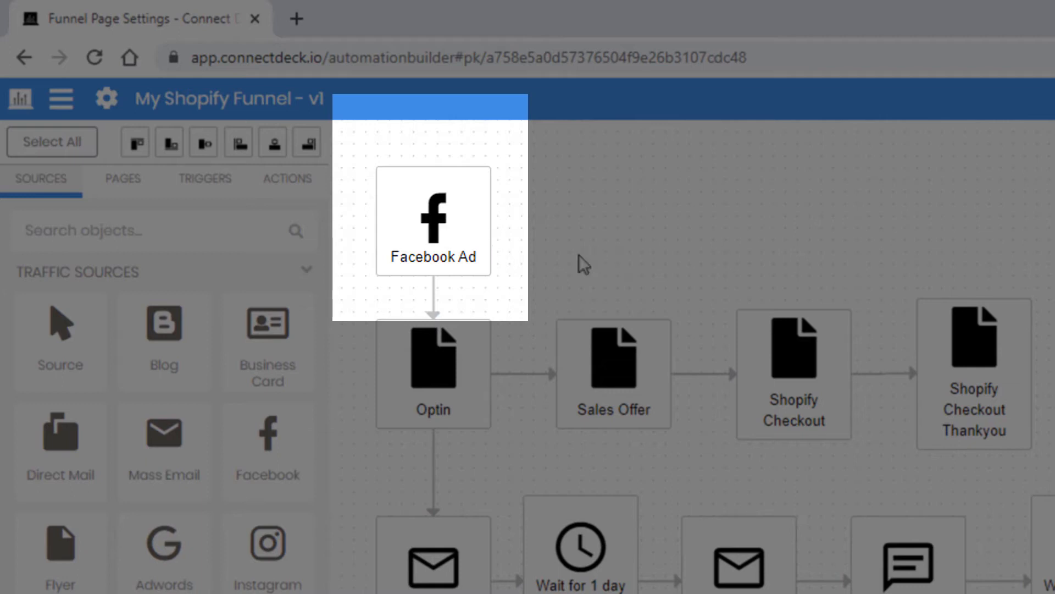
Step: Examine the Facebook Ad traffic source and the Optin page it leads to, selecting each object on the canvas
left_click(436, 224)
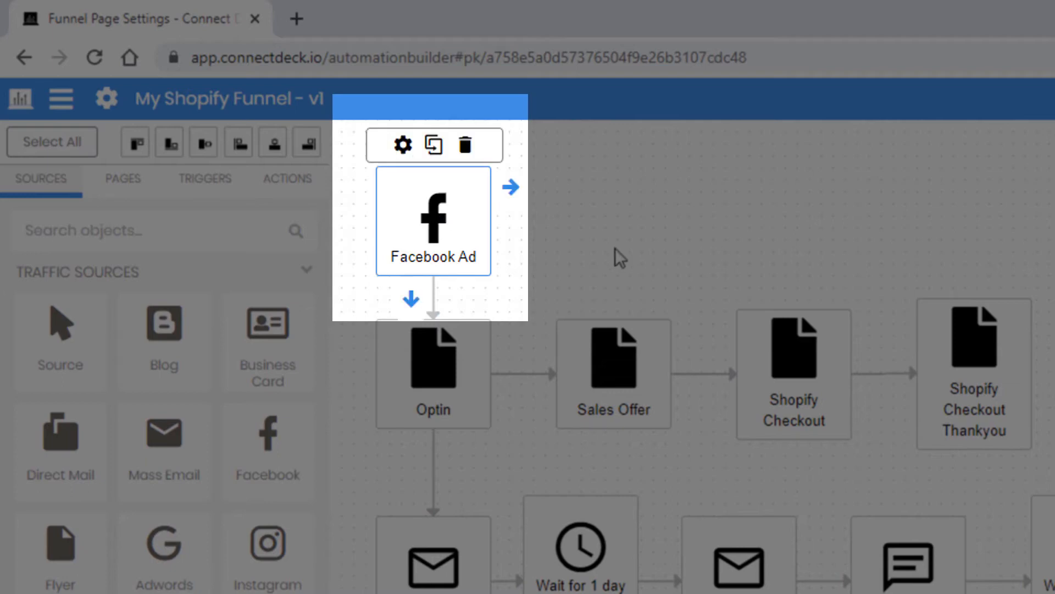
left_click(465, 380)
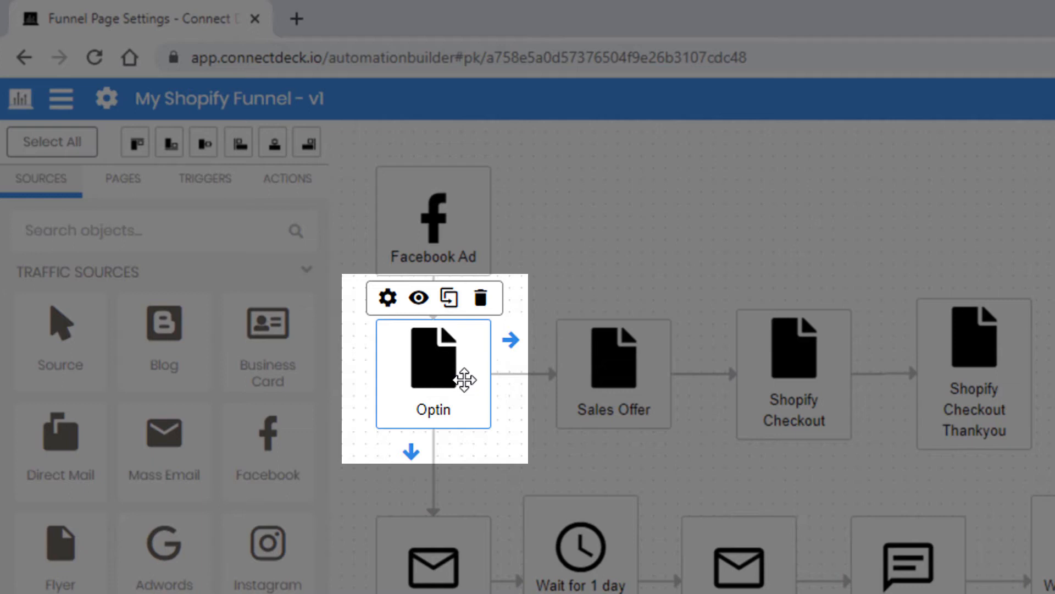
left_click(636, 271)
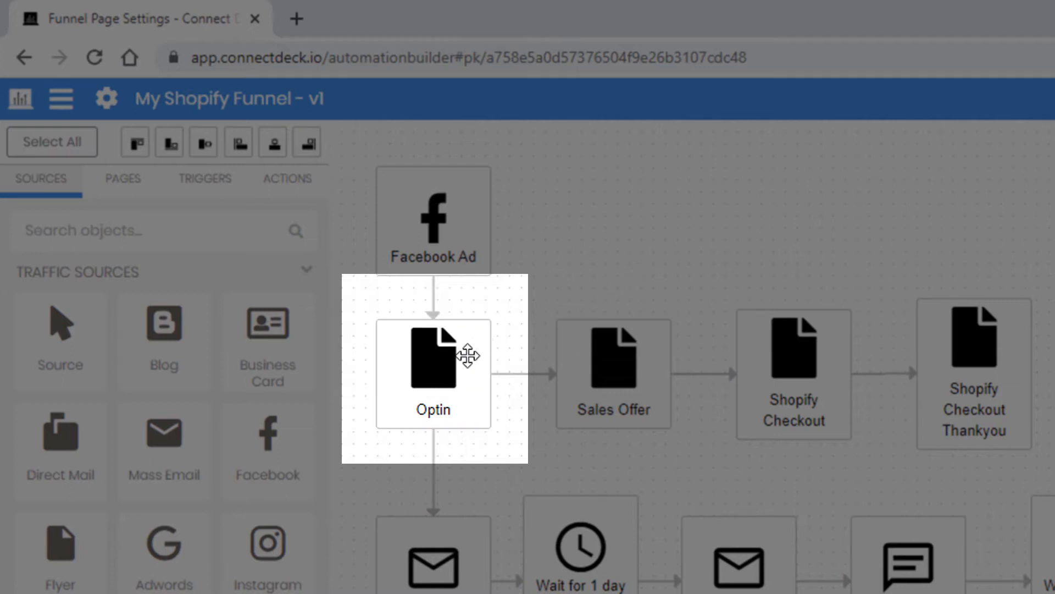
left_click(451, 367)
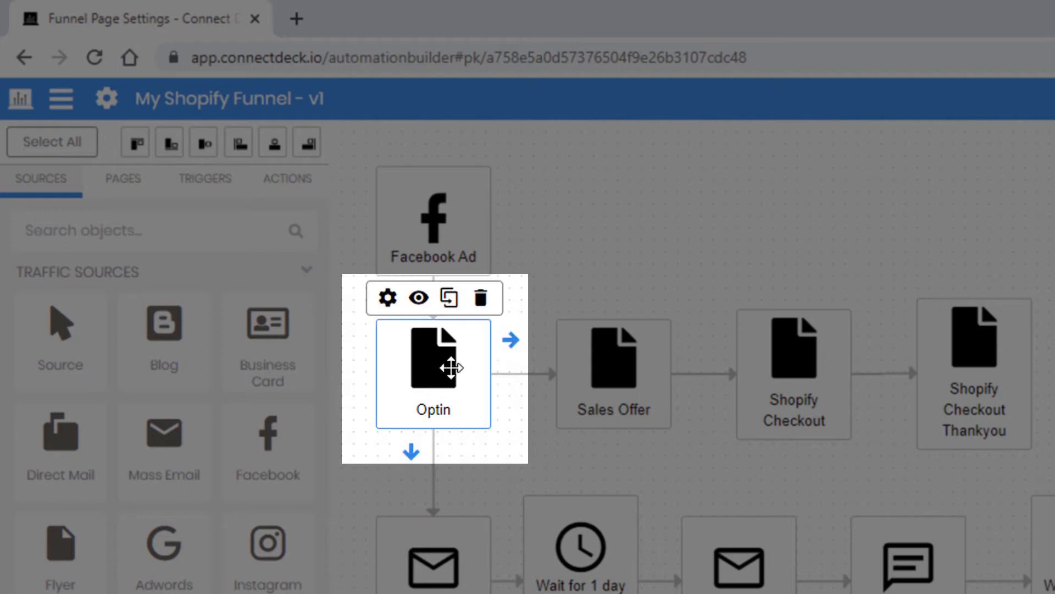
left_click(603, 283)
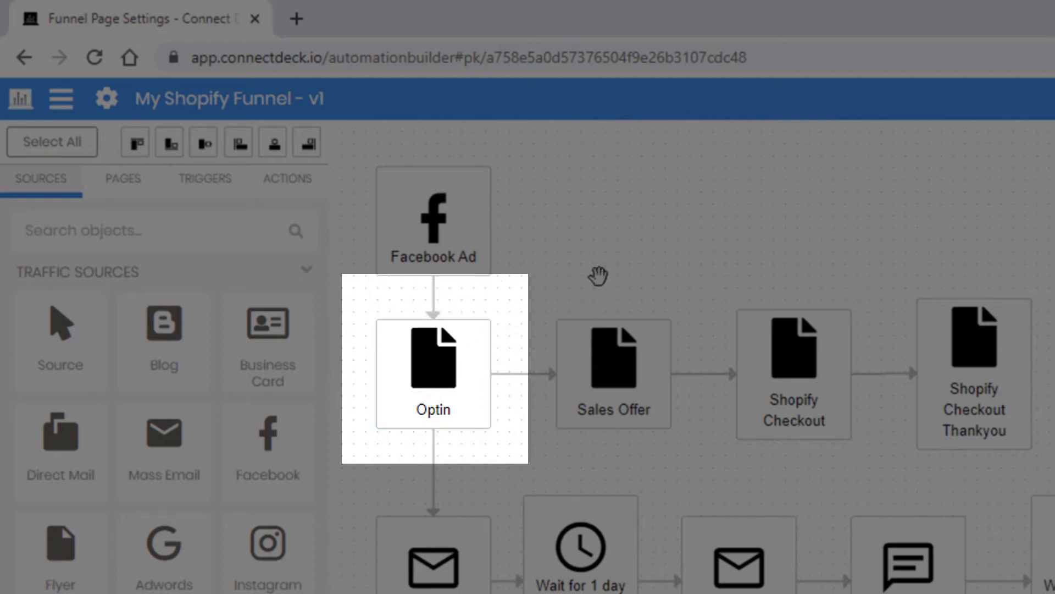
left_click(414, 220)
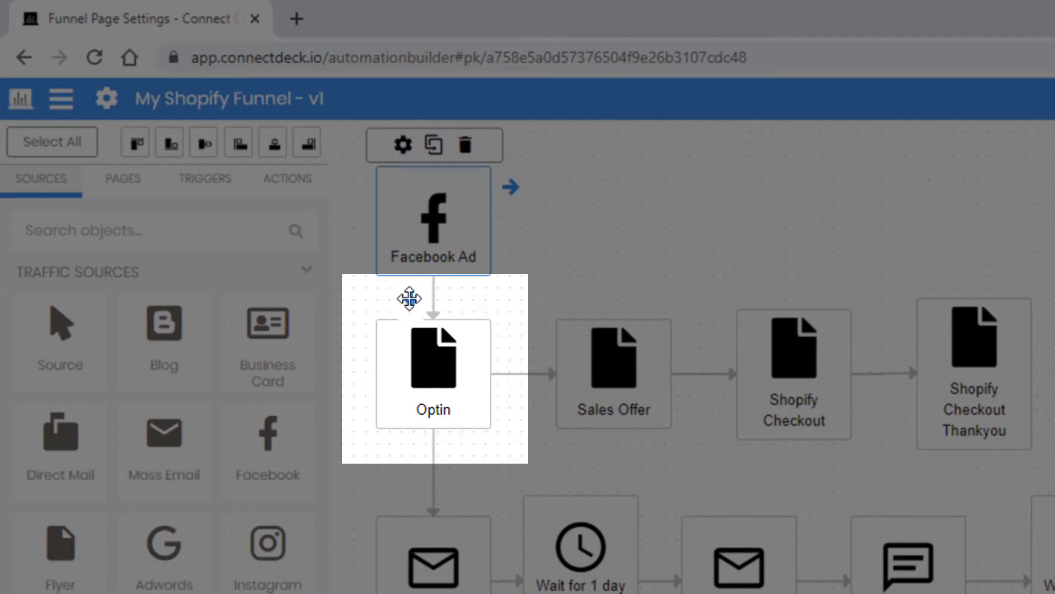
left_click(438, 372)
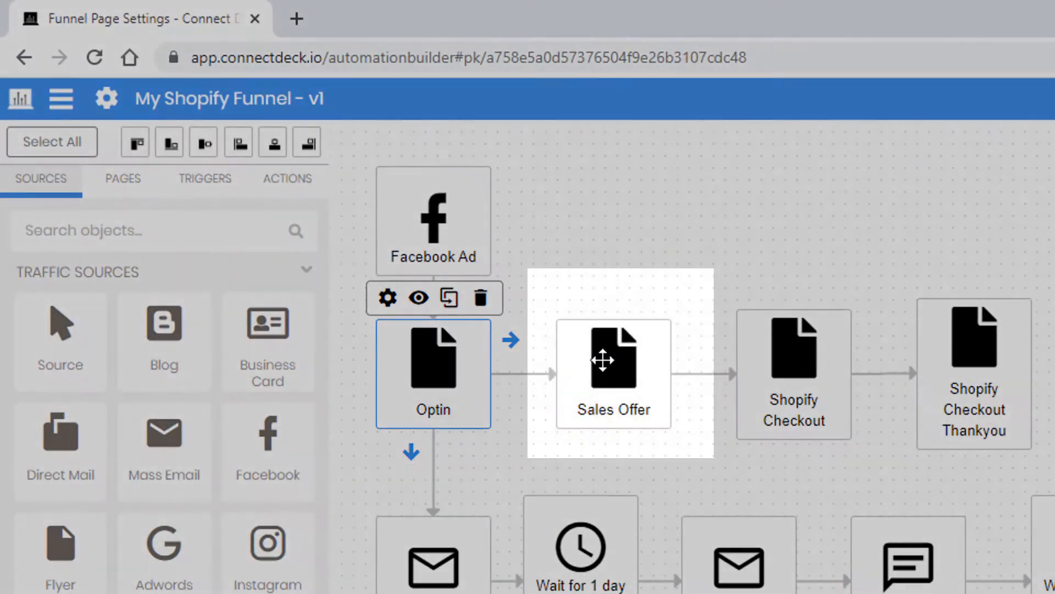
Step: Follow the page path after the Optin by selecting Sales Offer, Shopify Checkout and Shopify Checkout Thankyou in turn
left_click(606, 356)
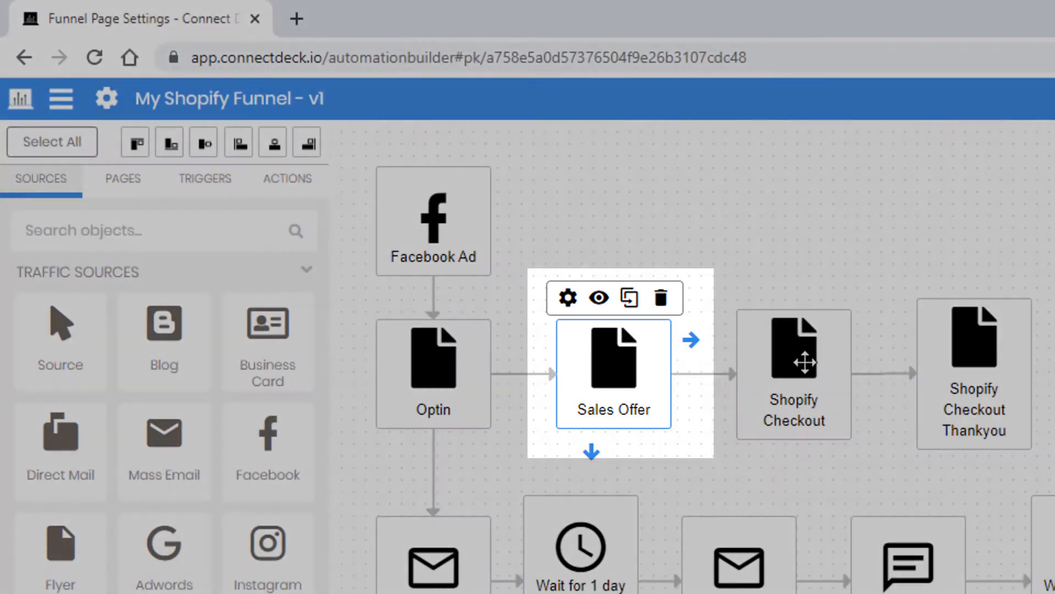
left_click(806, 362)
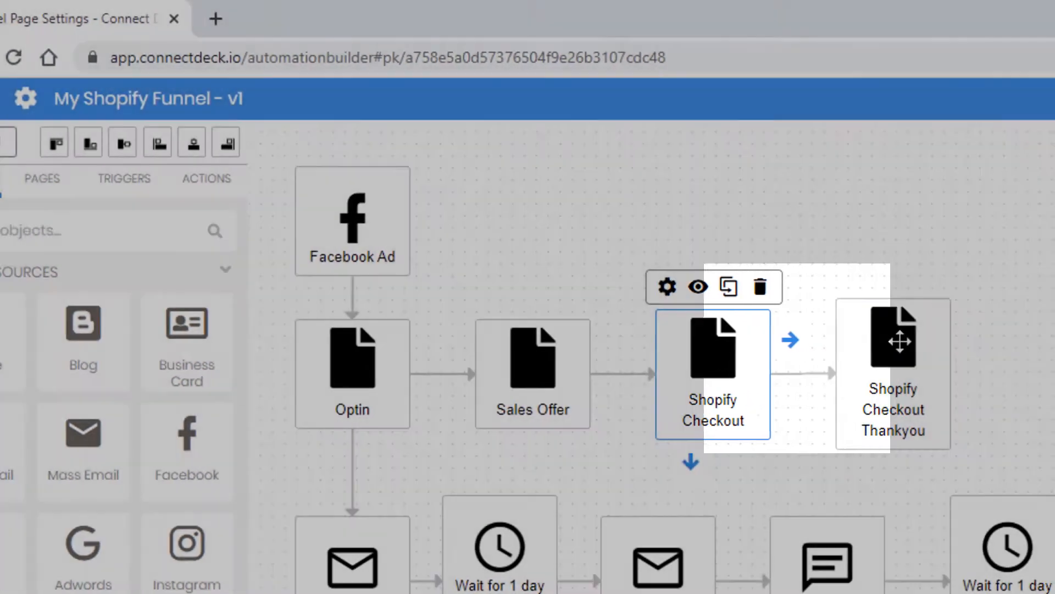
left_click(978, 340)
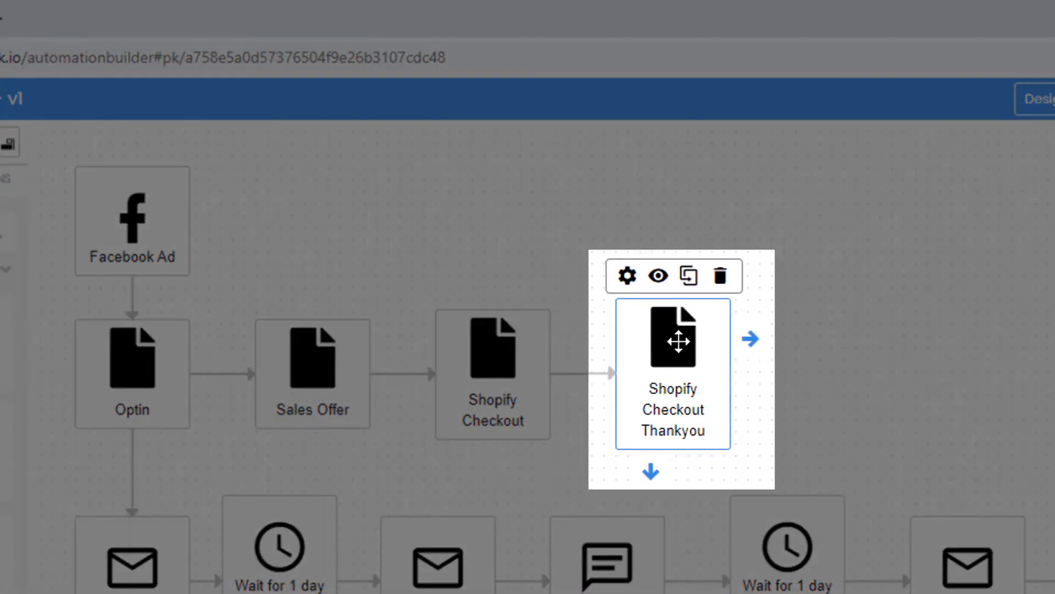
Step: Trace the follow-up sequence from the Optin page through the Welcome Email, the first 1-day wait, Nurture 1 - Email and Nurture 1 - SMS
left_click(156, 379)
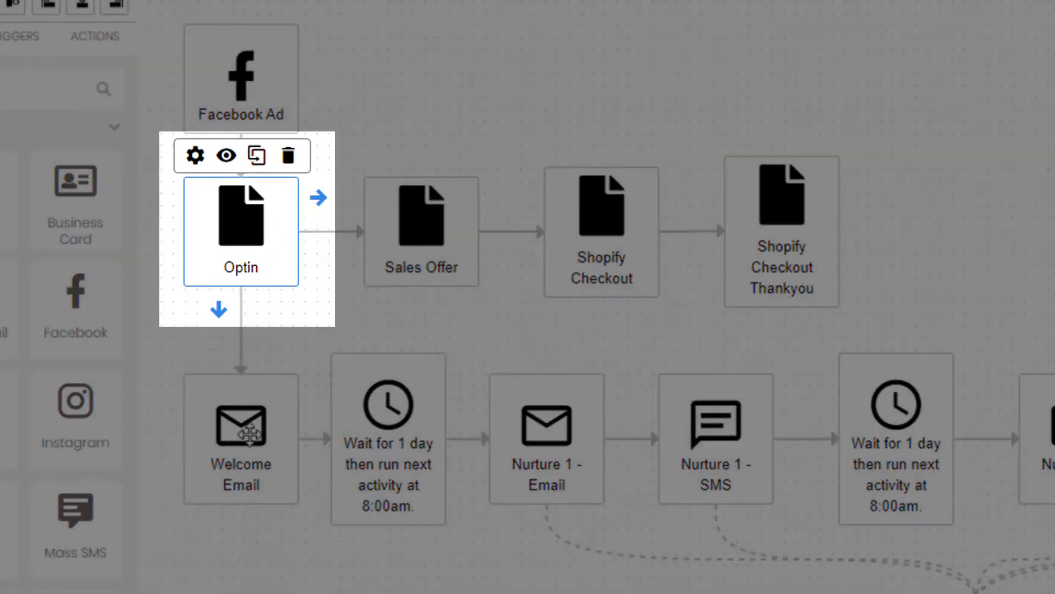
left_click(249, 440)
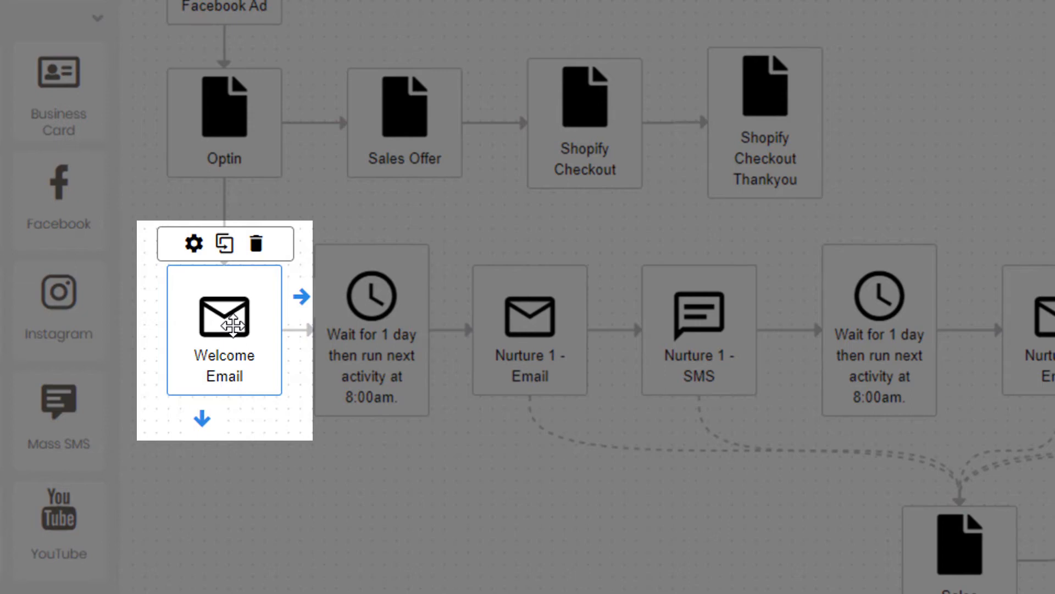
left_click(218, 131)
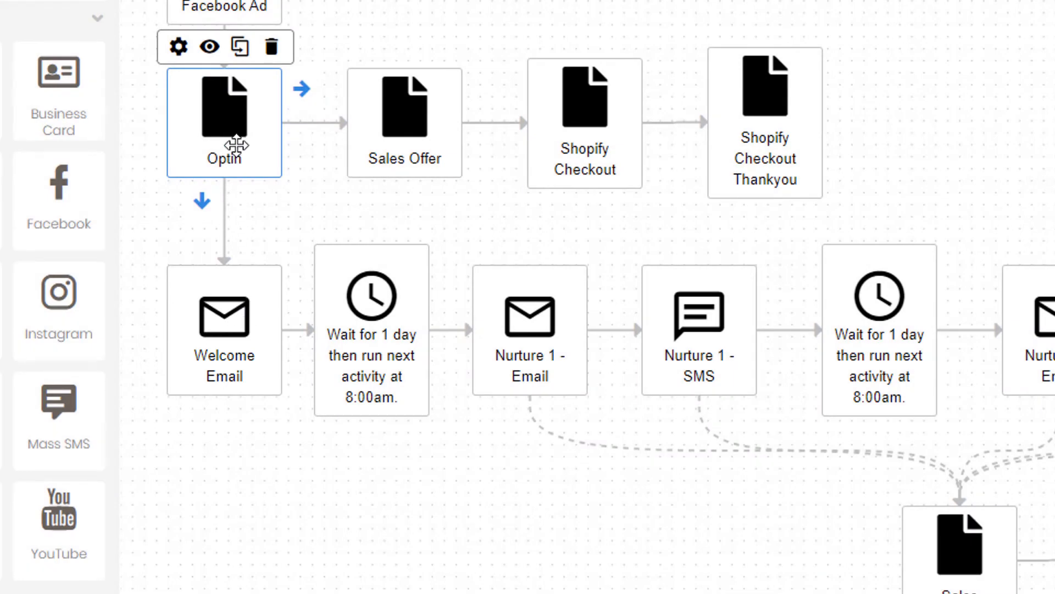
left_click(380, 306)
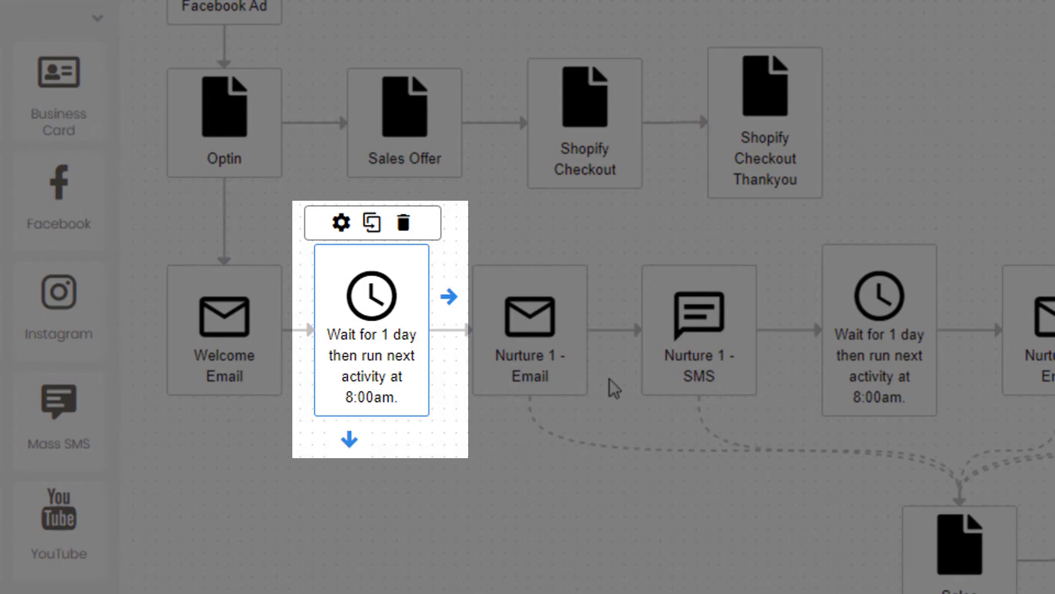
left_click(547, 338)
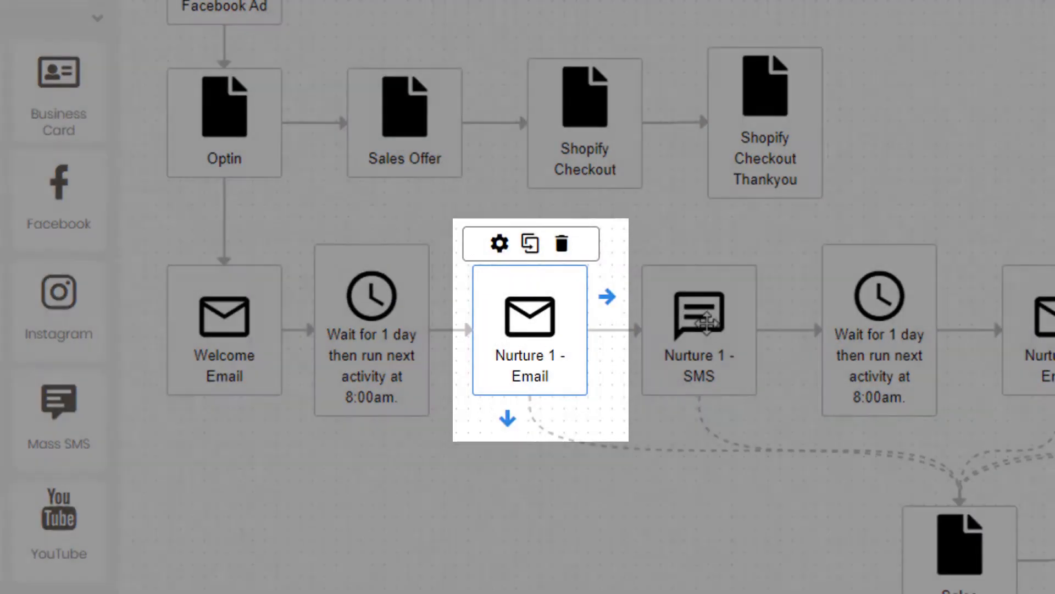
left_click(707, 323)
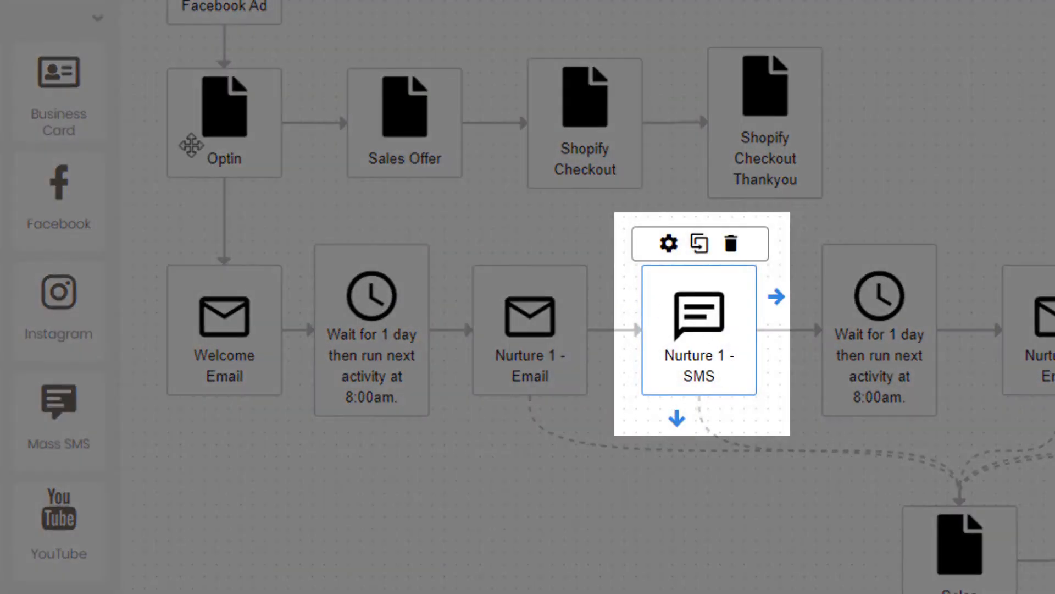
left_click(188, 129)
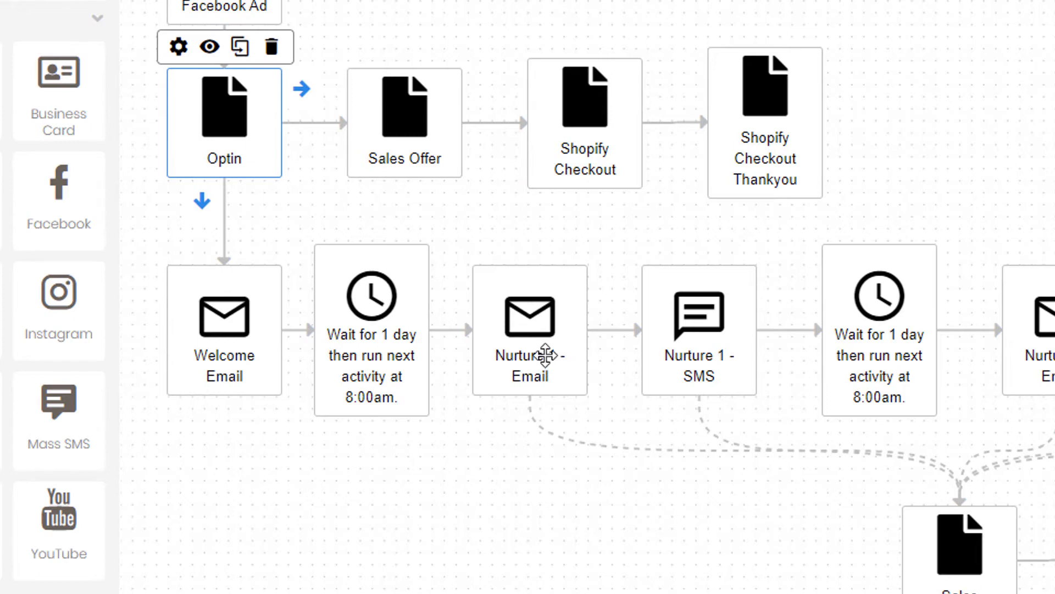
Step: Compare the first nurture messages by alternately selecting the Nurture 1 - Email and Nurture 1 - SMS objects
left_click(531, 314)
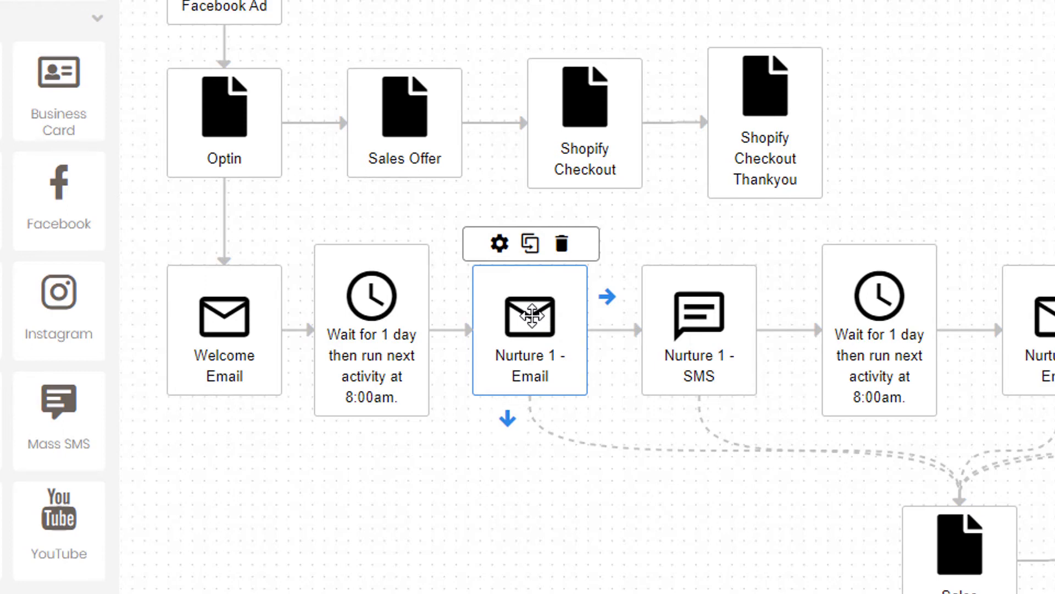
left_click(676, 312)
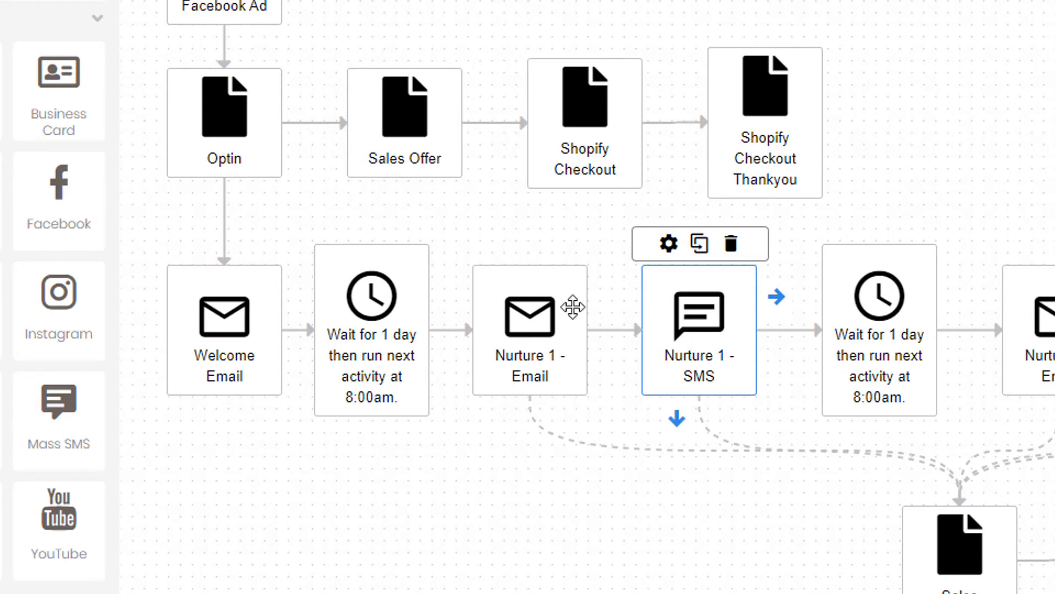
left_click(544, 313)
left_click(683, 313)
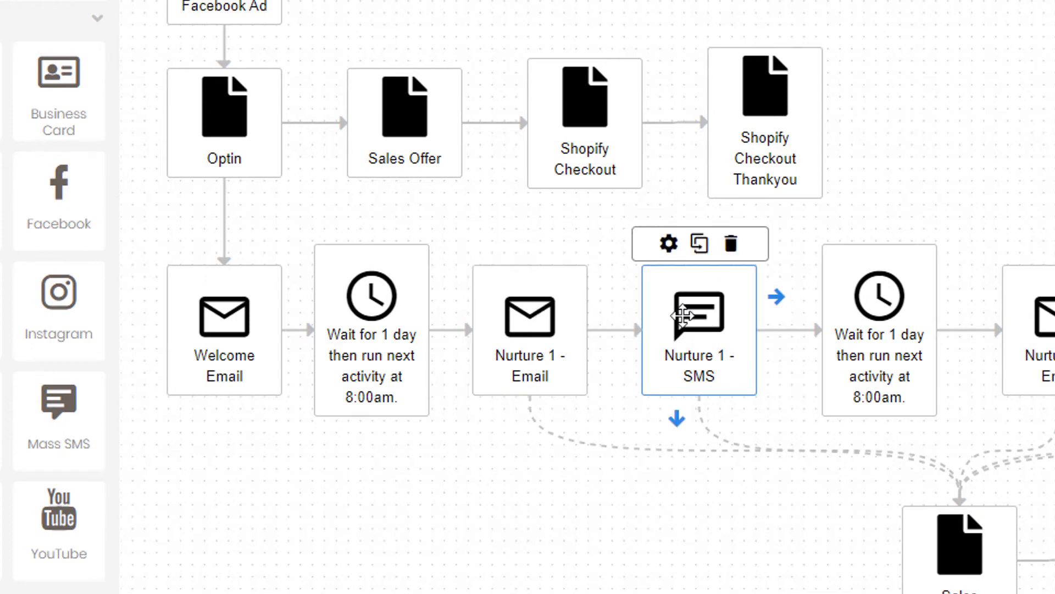
left_click(540, 314)
left_click(690, 318)
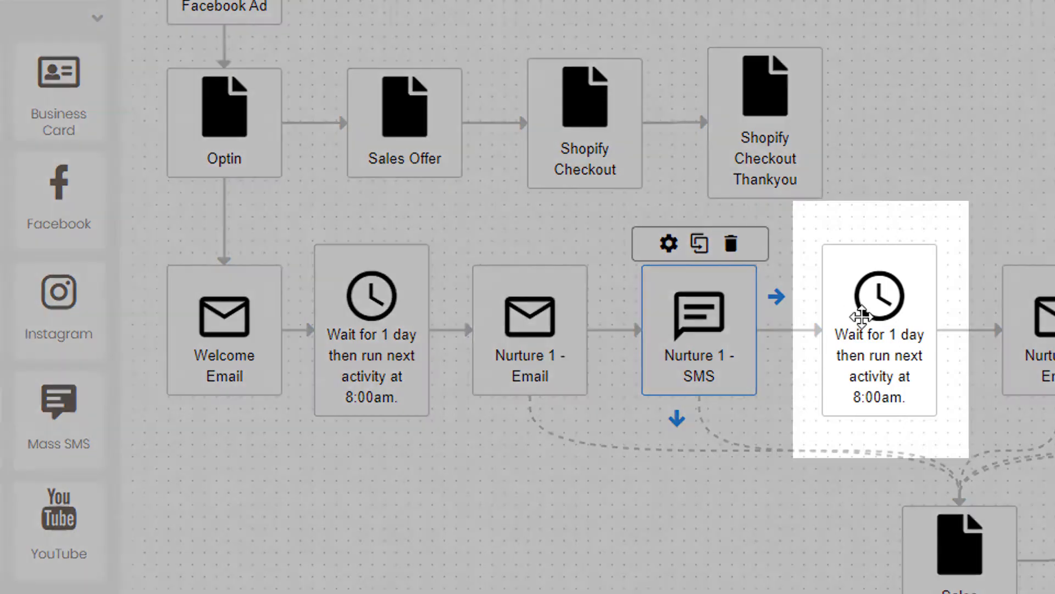
Step: Follow the rest of the nurture sequence from the second 1-day wait through Nurture 2 - Email, the next wait, Nurture 3 - Email and Nurture 3 - SMS
left_click(862, 294)
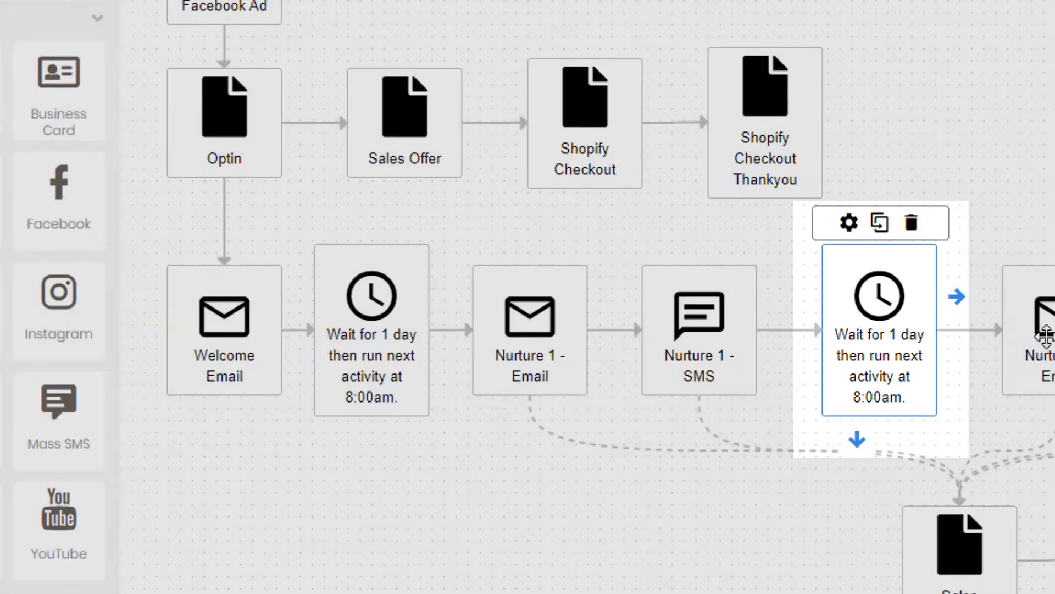
left_click(1033, 328)
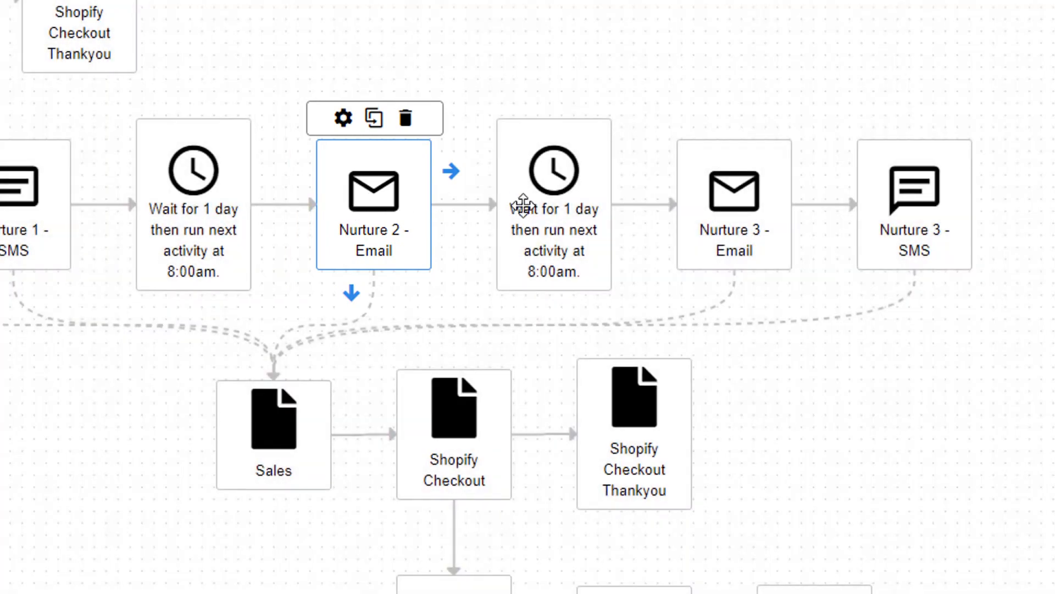
left_click(546, 198)
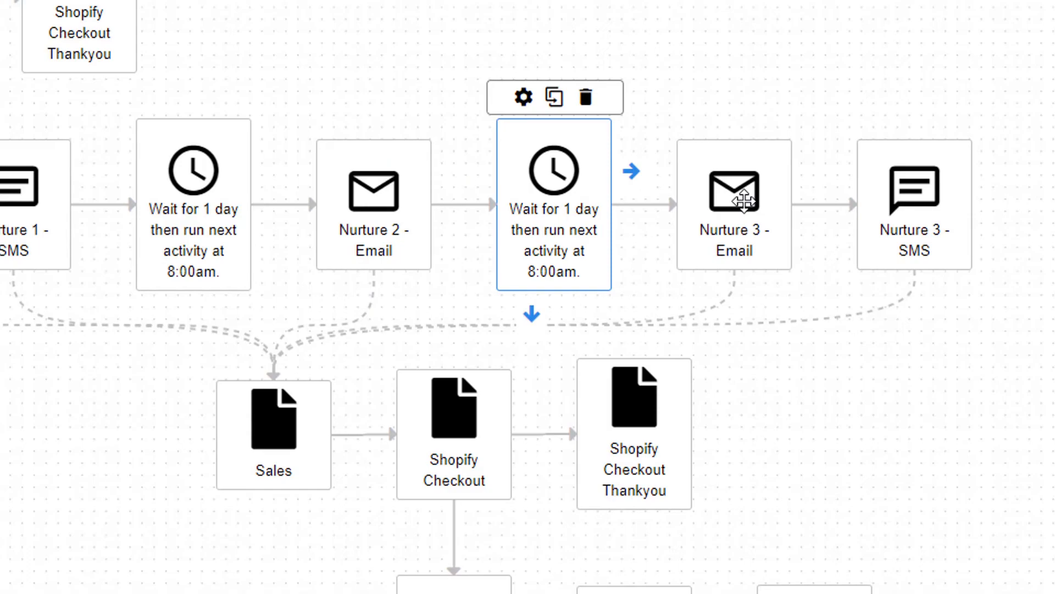
left_click(740, 199)
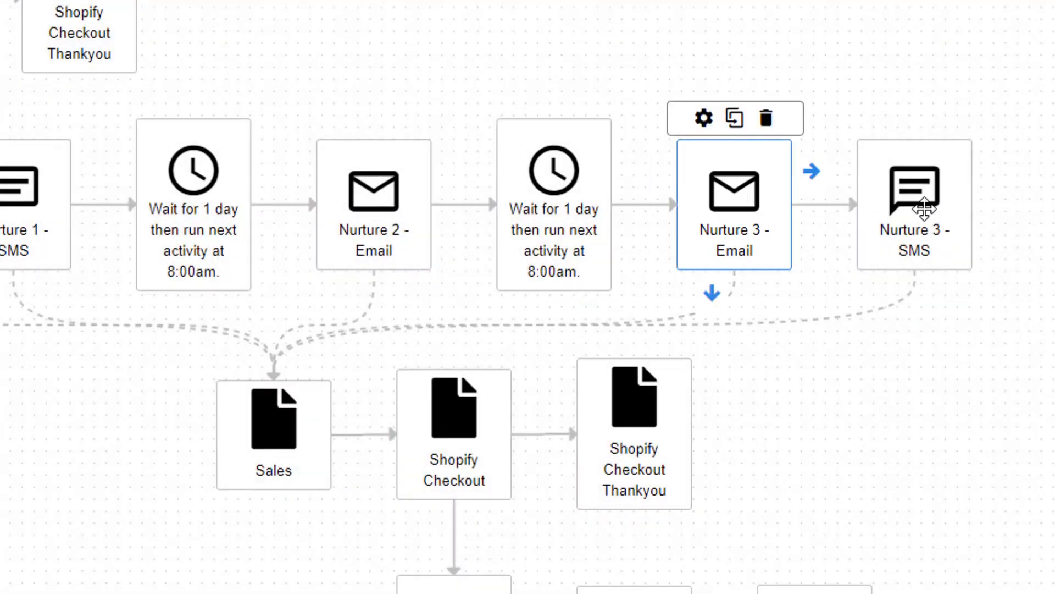
left_click(924, 208)
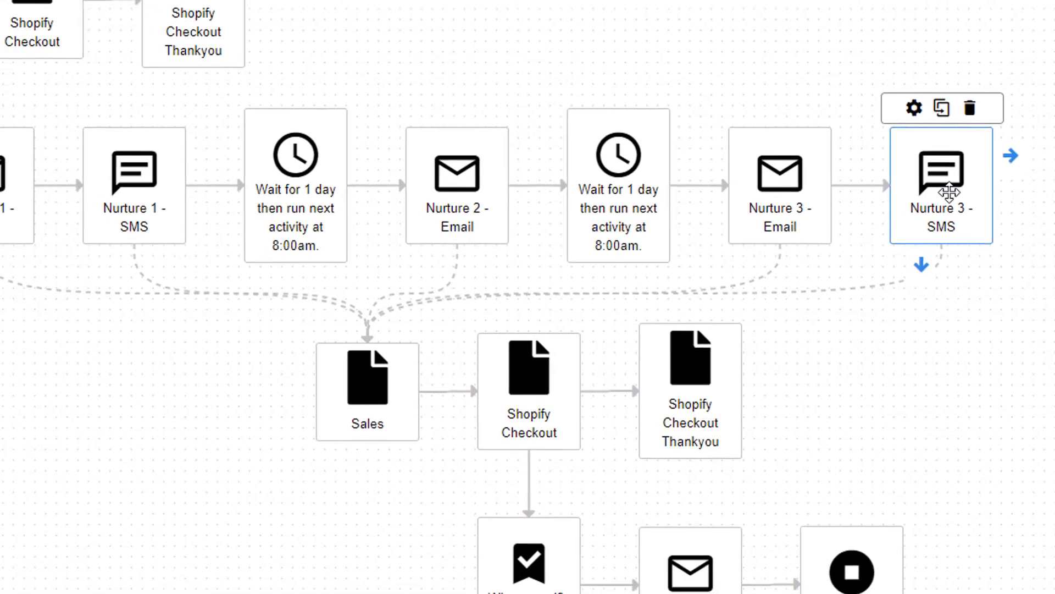
left_click(144, 411)
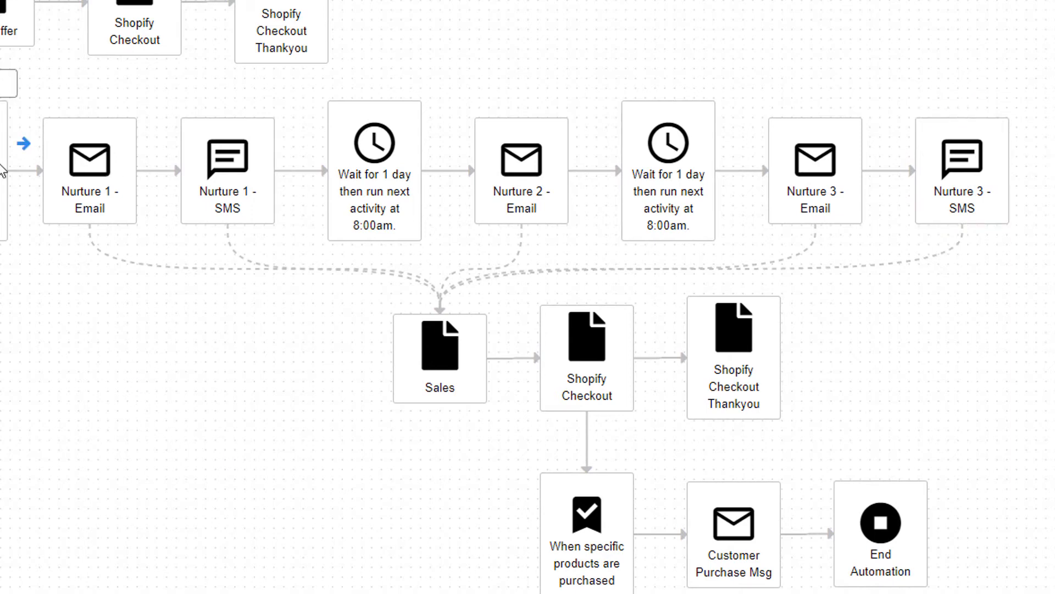